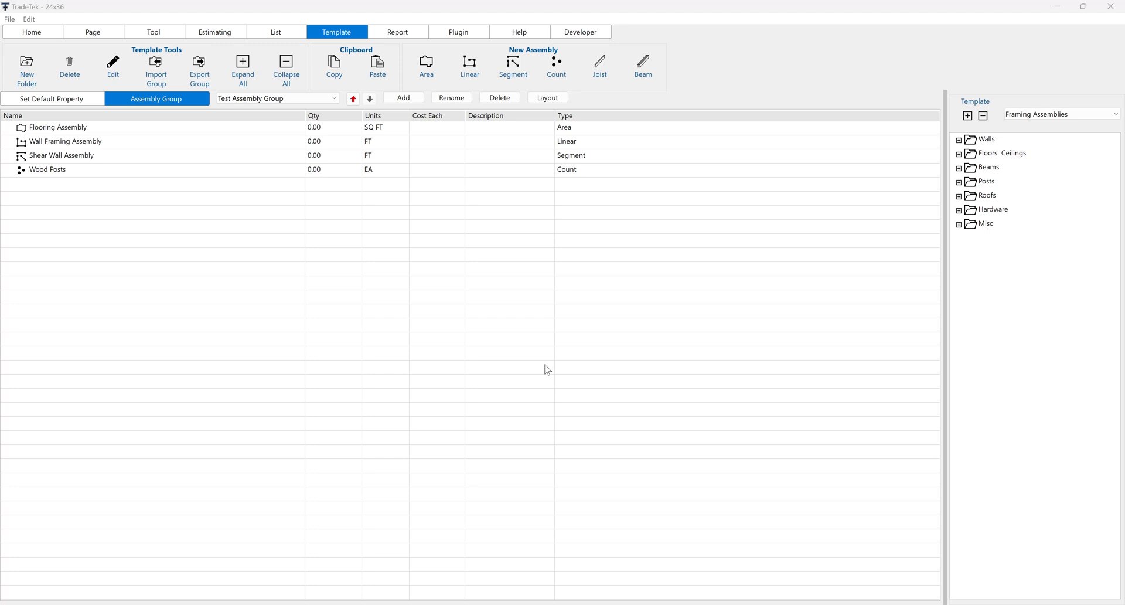
# Step: Create a joist assembly named Floor Joists in the Test Assembly Group
pyautogui.click(321, 99)
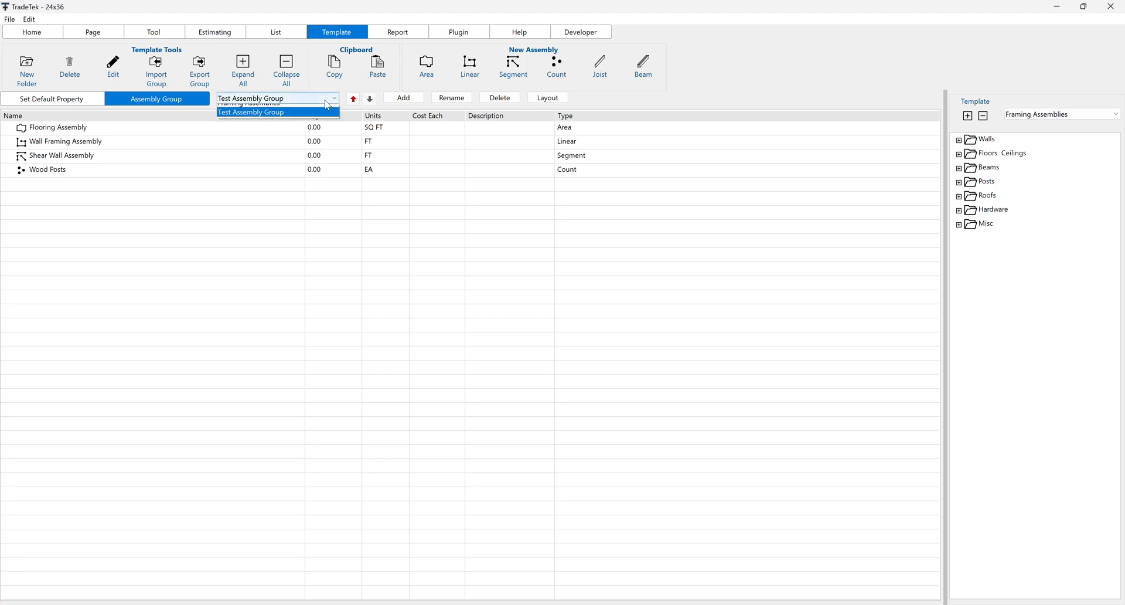
pyautogui.click(301, 120)
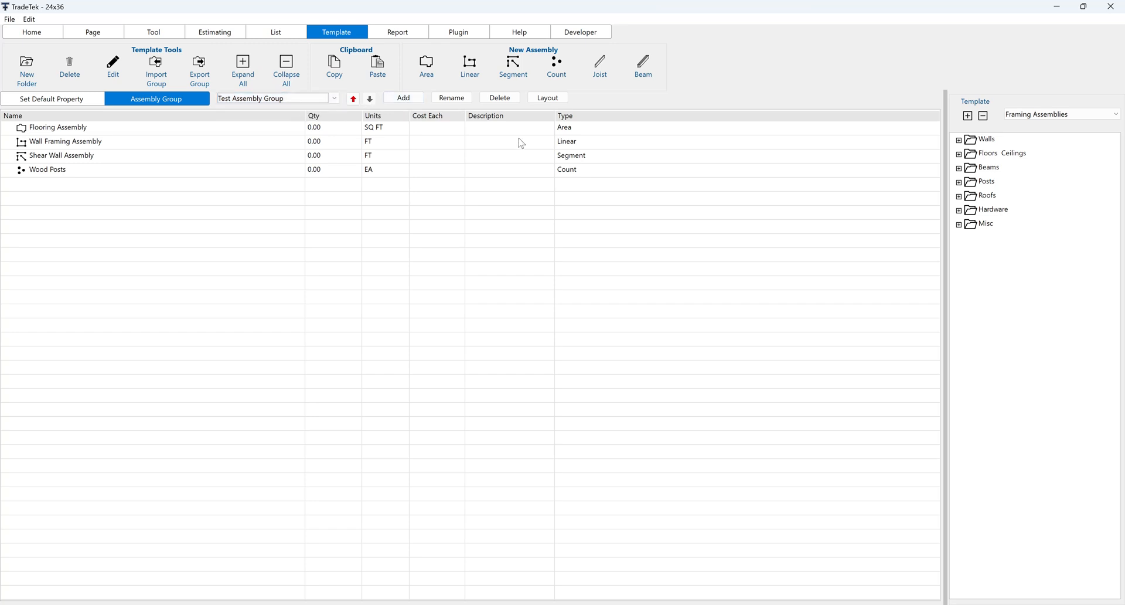
pyautogui.click(602, 66)
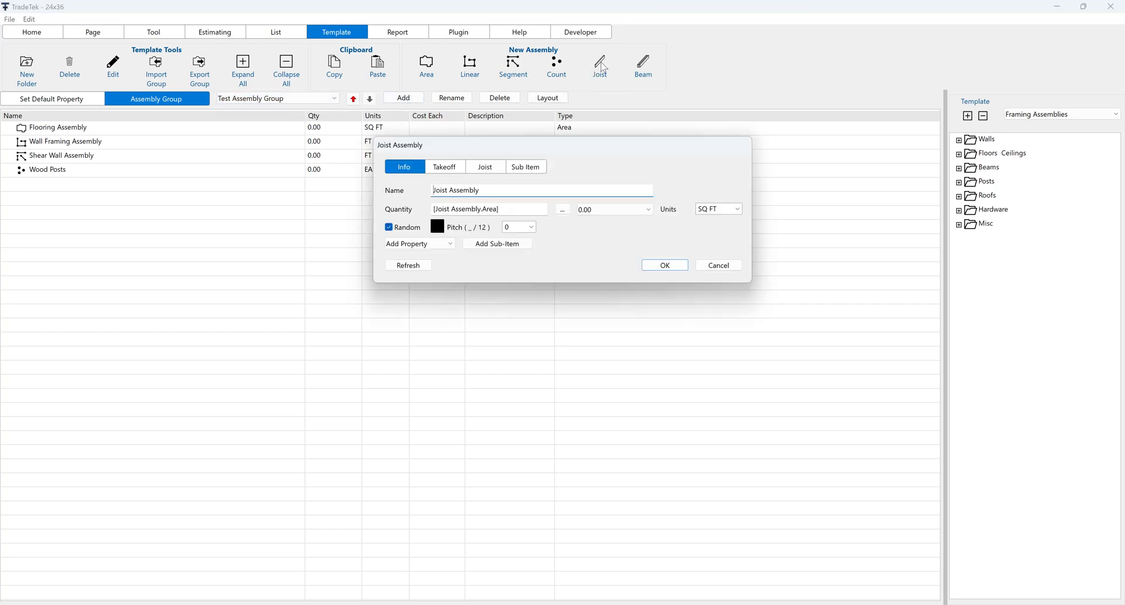
pyautogui.moveTo(507, 187); pyautogui.dragTo(380, 191)
pyautogui.write('Floor joi')
pyautogui.press('BackSpace')
pyautogui.press('BackSpace')
pyautogui.press('BackSpace')
pyautogui.write('Joists')
pyautogui.click(664, 266)
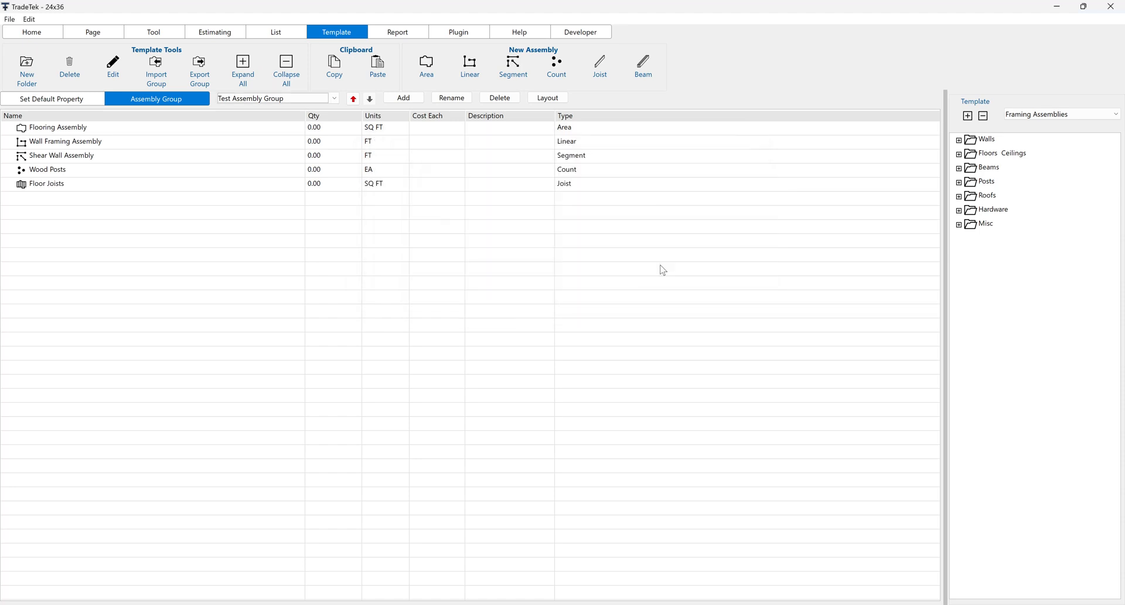
# Step: Open the Floor Joists assembly for editing and show its joist settings
pyautogui.doubleClick(22, 186)
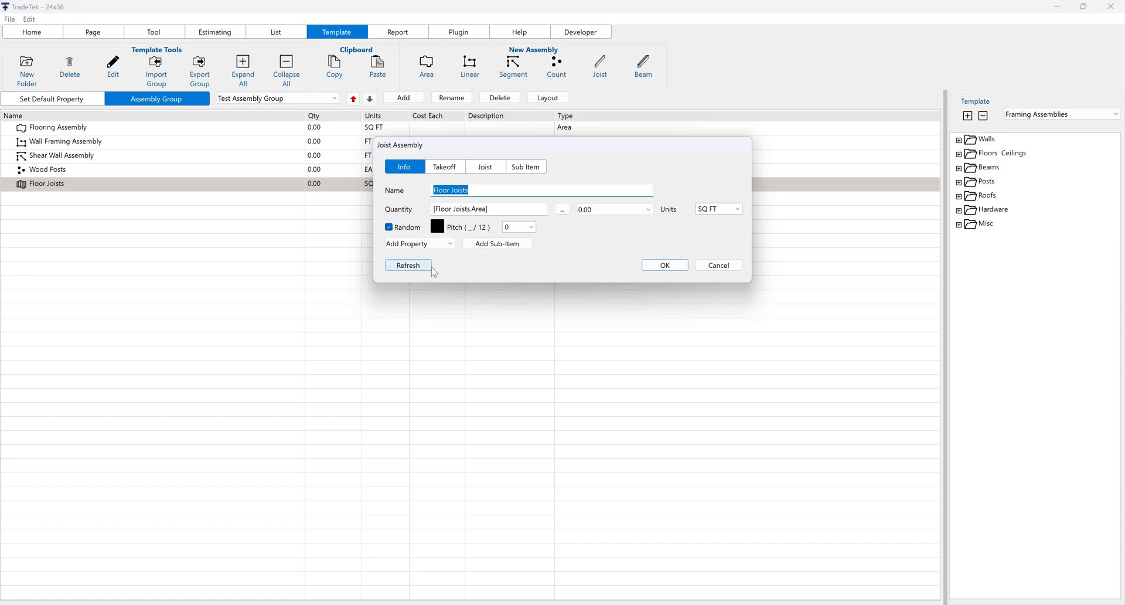
pyautogui.click(452, 245)
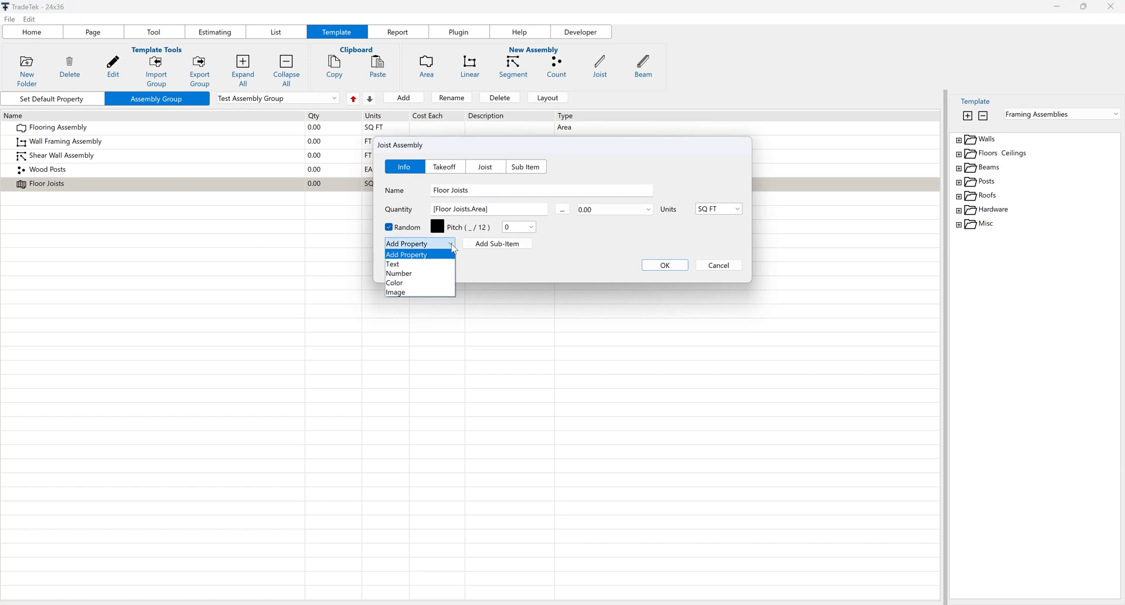
pyautogui.click(556, 256)
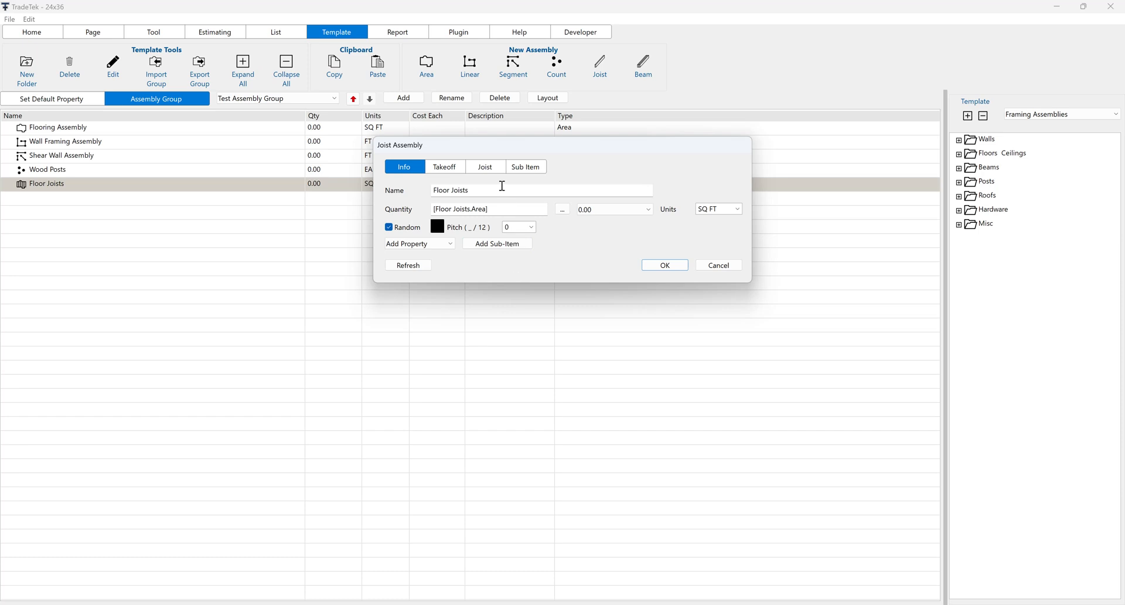
pyautogui.click(493, 170)
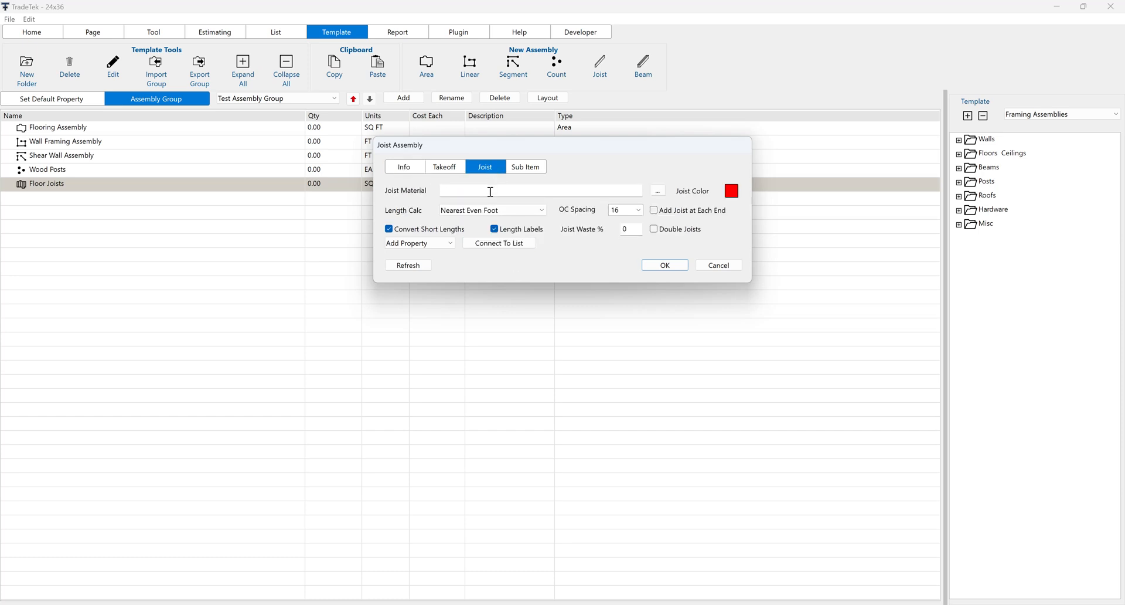
# Step: Enter 2x10 SYP #2 as the joist material
pyautogui.click(491, 192)
pyautogui.write('2x10 SYP #2')
pyautogui.moveTo(501, 191); pyautogui.dragTo(430, 194)
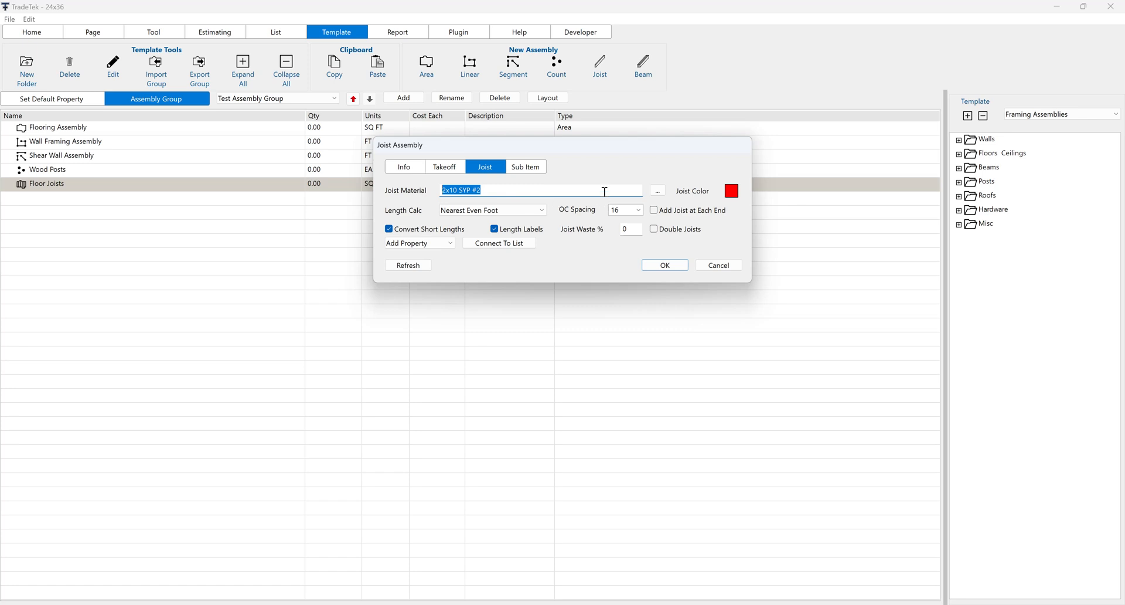
# Step: Review the properties available for building the joist material name, leaving the name as it is
pyautogui.click(658, 192)
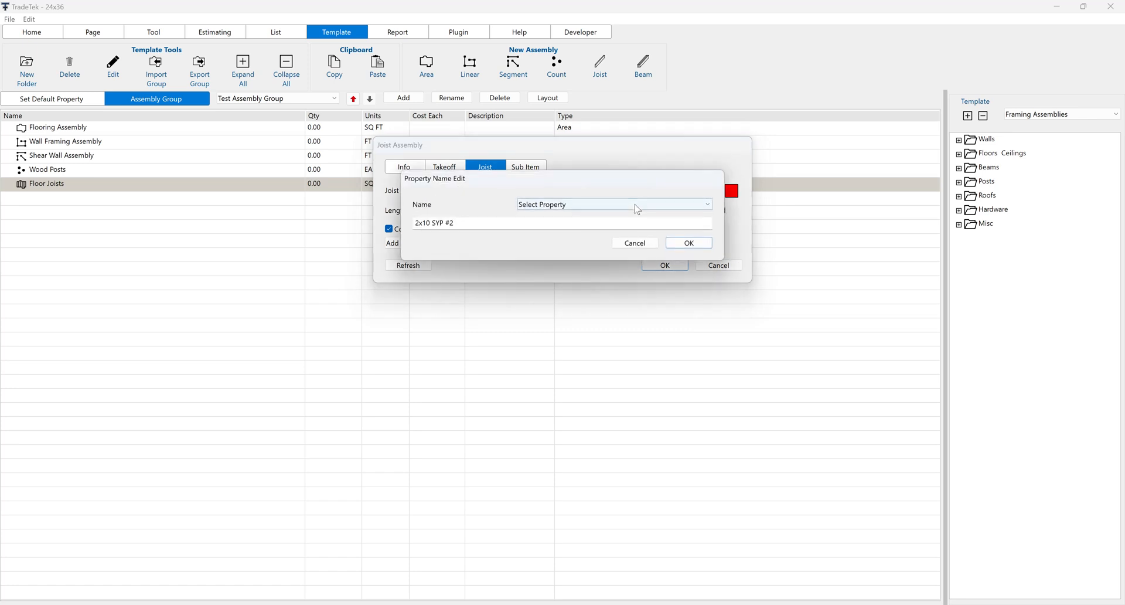
pyautogui.click(632, 203)
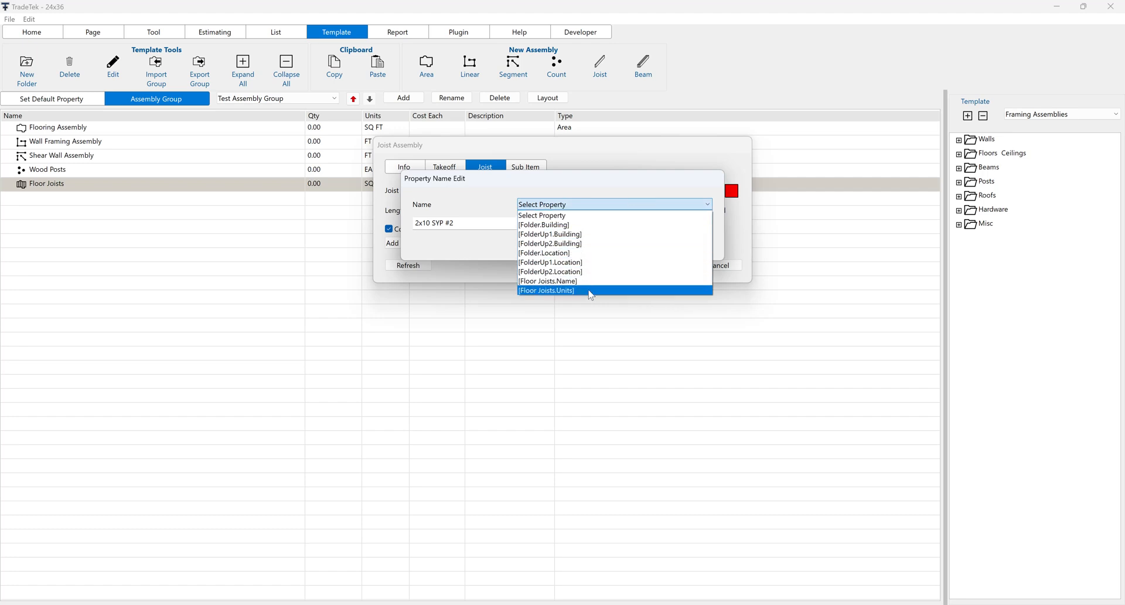
pyautogui.click(606, 177)
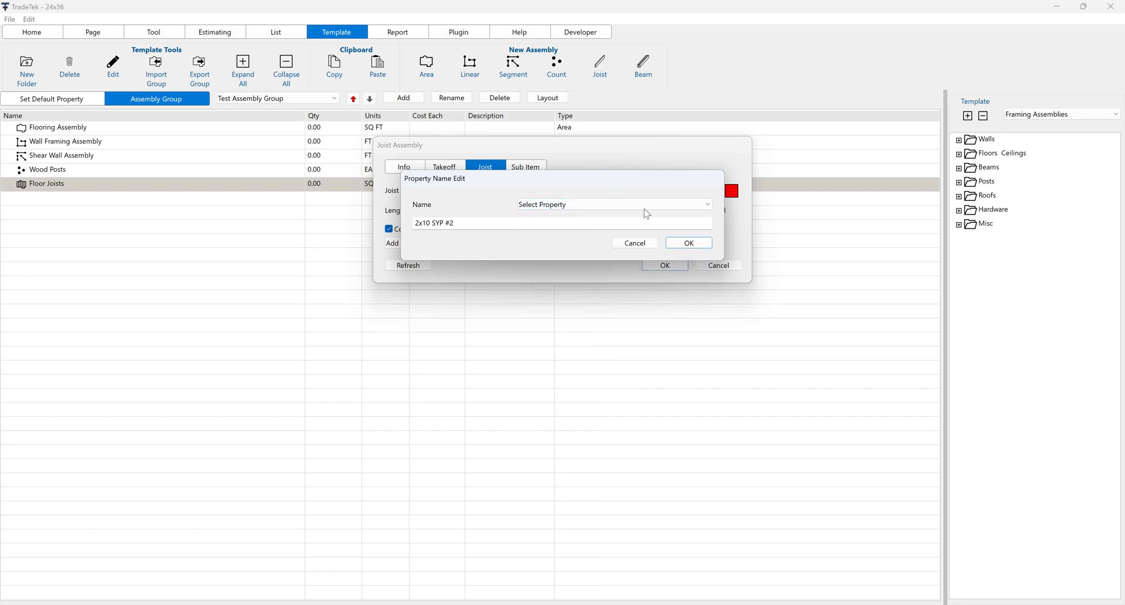
pyautogui.click(636, 242)
# Step: Review the length calculation, on-center spacing, end joist and waste options of the Floor Joists assembly
pyautogui.click(543, 215)
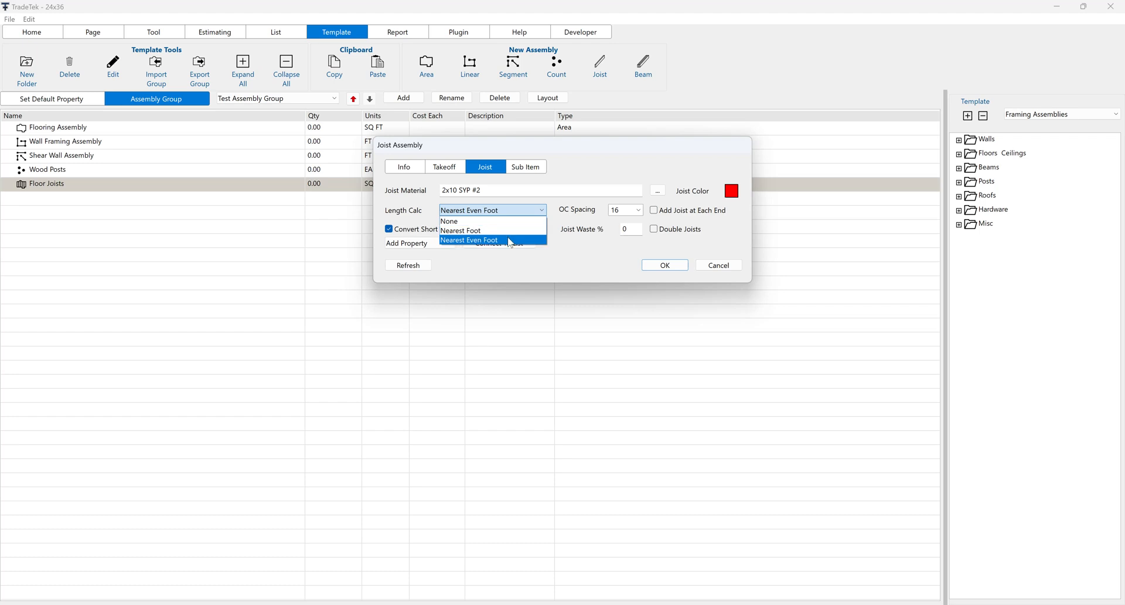
pyautogui.click(639, 211)
pyautogui.click(640, 211)
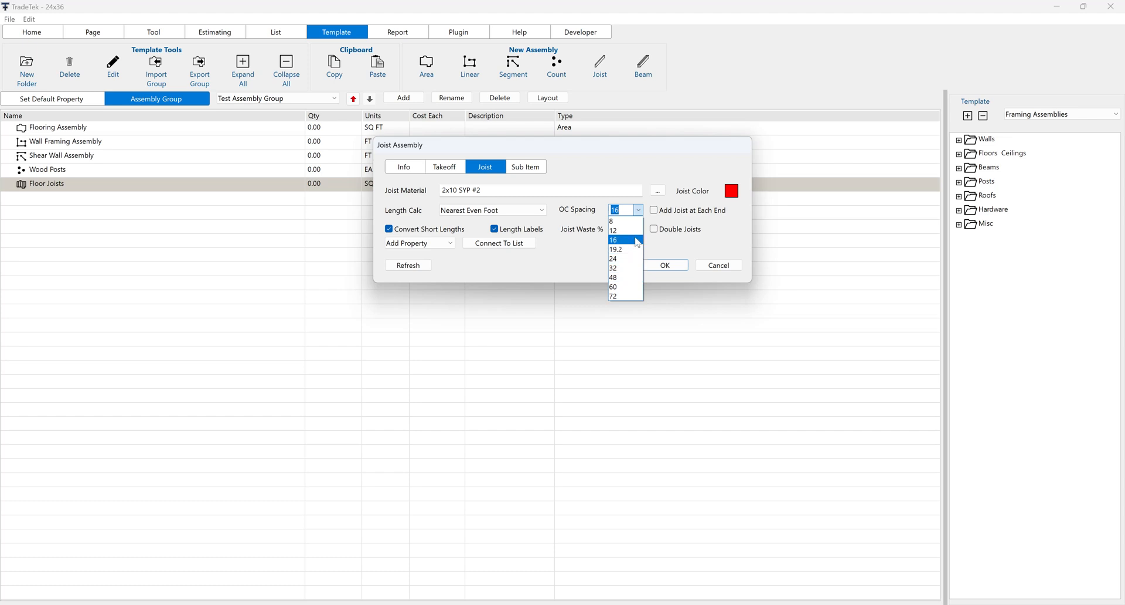
pyautogui.click(677, 222)
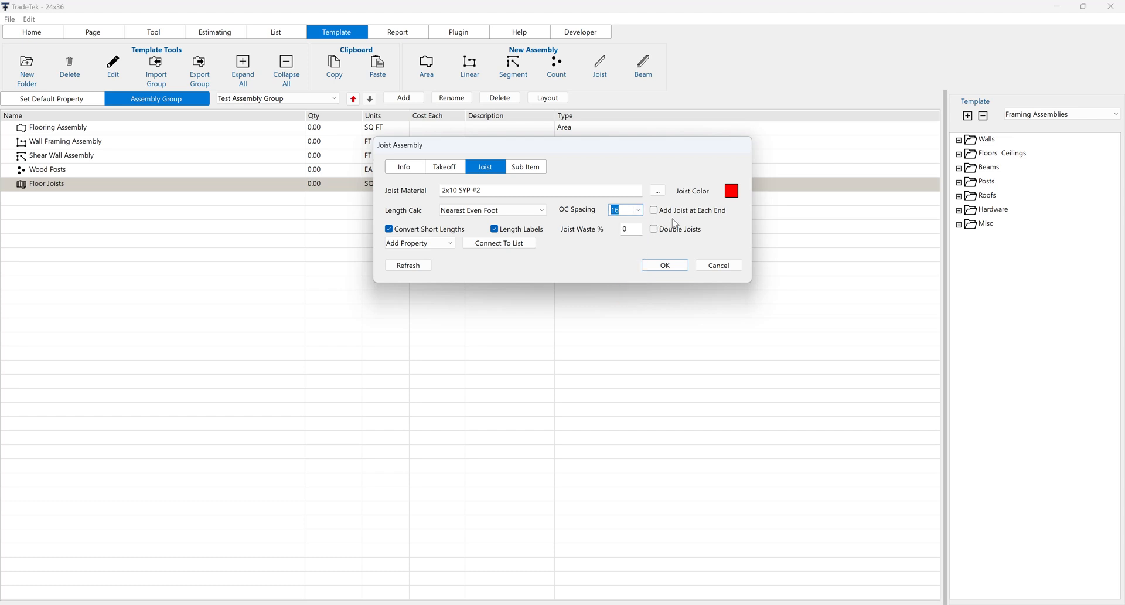
pyautogui.click(655, 211)
pyautogui.moveTo(634, 228); pyautogui.dragTo(612, 232)
pyautogui.click(626, 228)
# Step: Clear the joist material, connect it to the Name column of the Lumber list, and save the assembly
pyautogui.moveTo(493, 192); pyautogui.dragTo(407, 190)
pyautogui.press('BackSpace')
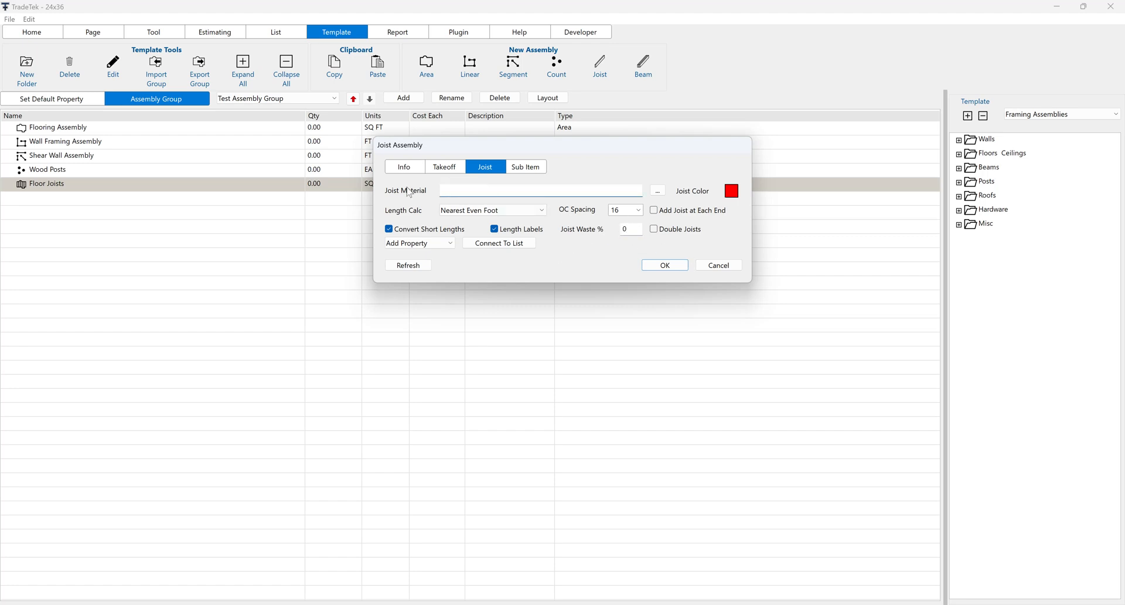
pyautogui.click(494, 246)
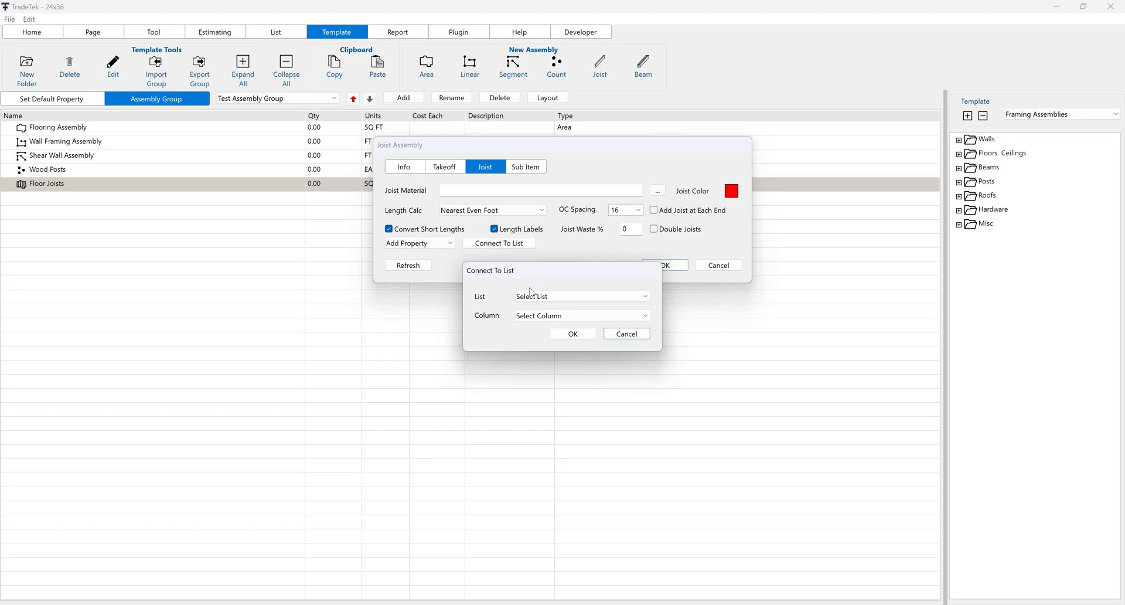
pyautogui.click(535, 297)
pyautogui.click(536, 323)
pyautogui.click(539, 316)
pyautogui.click(539, 336)
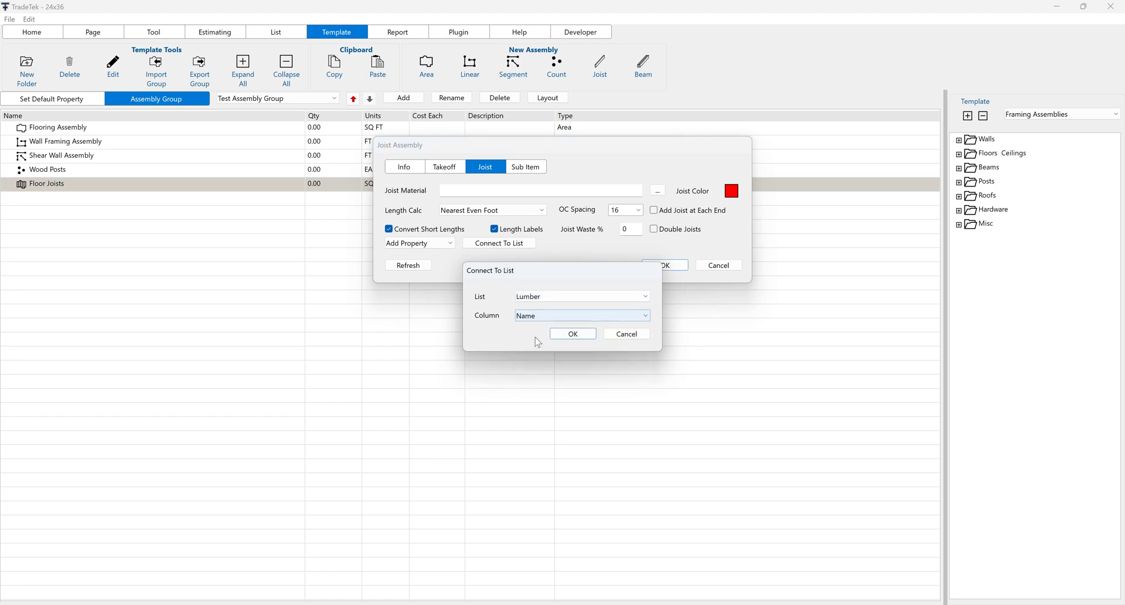
pyautogui.click(572, 335)
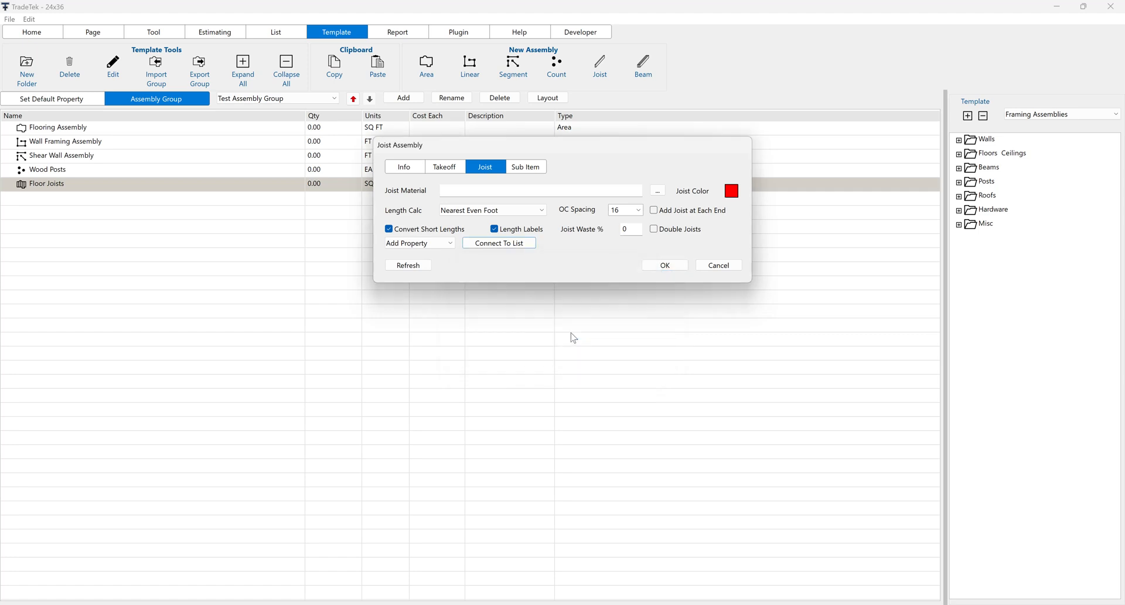
pyautogui.click(663, 266)
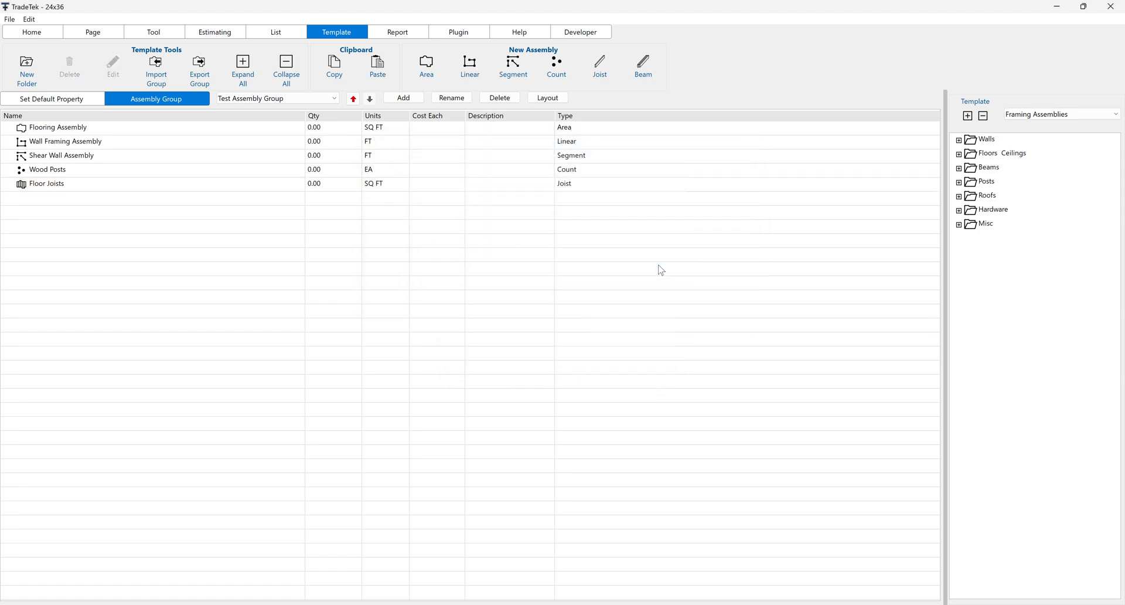
# Step: Start a Floor Joists takeoff on Page1001 and assign it to the 1st Floor folder
pyautogui.click(46, 33)
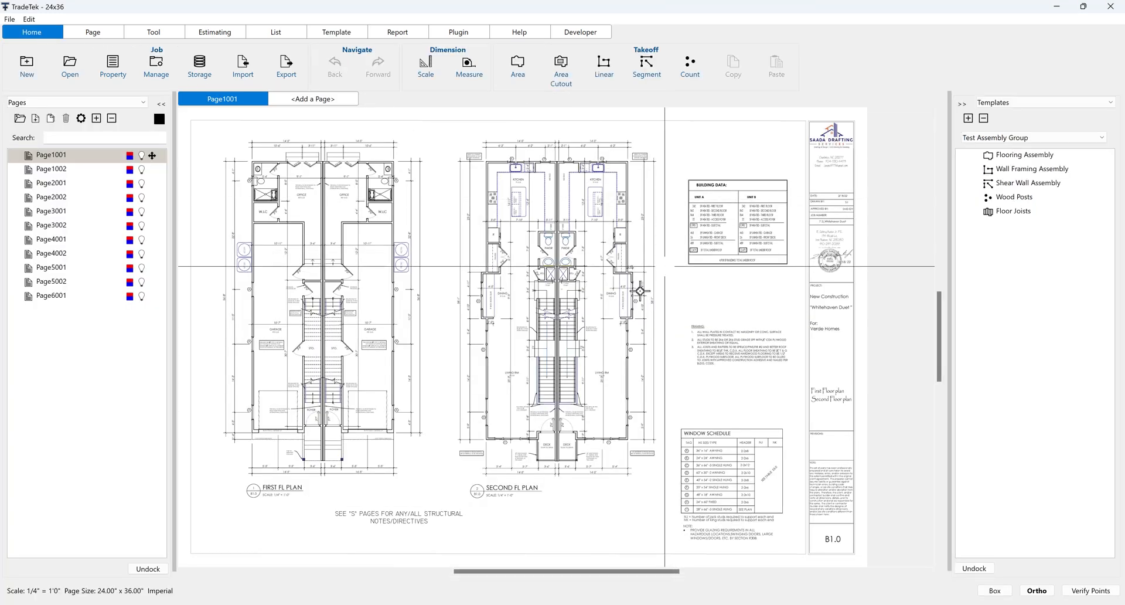
pyautogui.scroll(5, 578, 405)
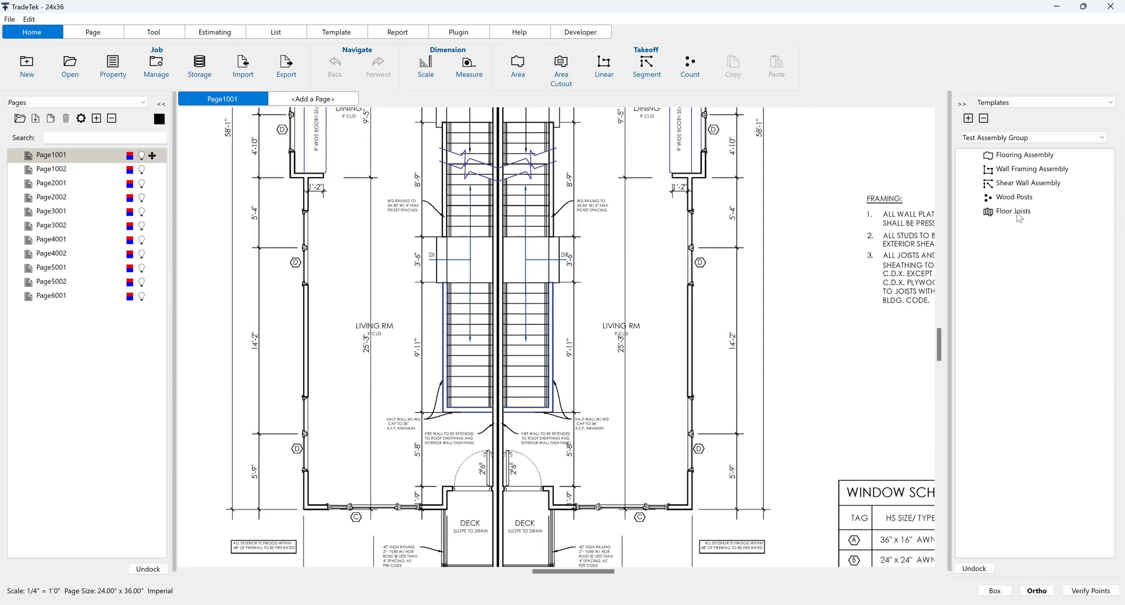
pyautogui.click(1019, 216)
pyautogui.doubleClick(964, 216)
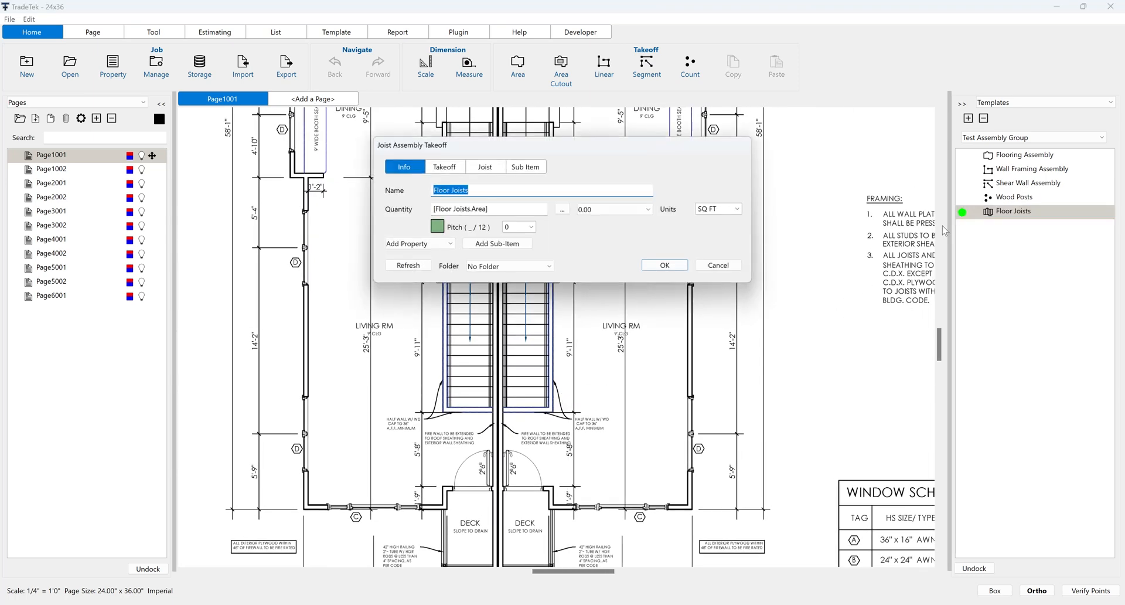
pyautogui.click(529, 266)
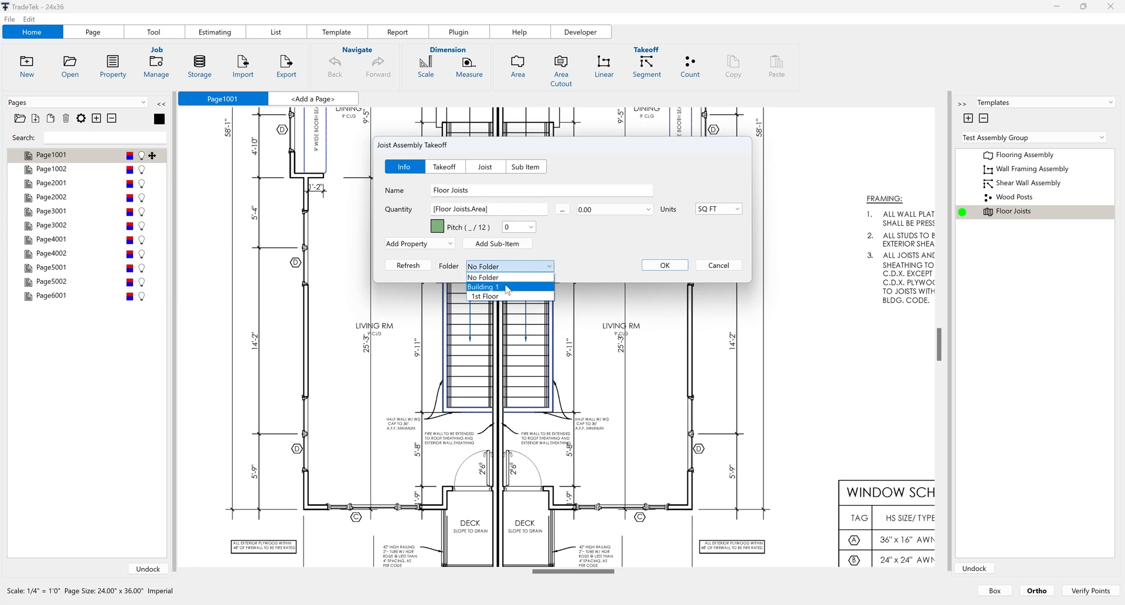
pyautogui.click(503, 297)
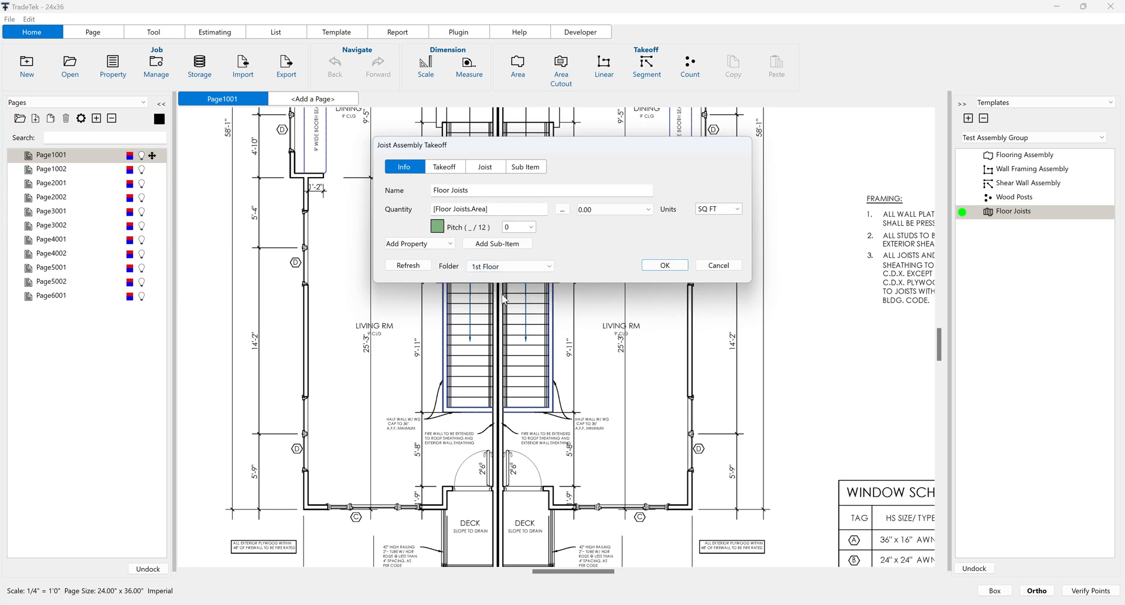
pyautogui.click(663, 265)
# Step: Trace the right-hand second-floor unit from the deck doorway about 56'-9" along the fire wall, then across the kitchen's exterior wall to its outer corner
pyautogui.scroll(3, 503, 486)
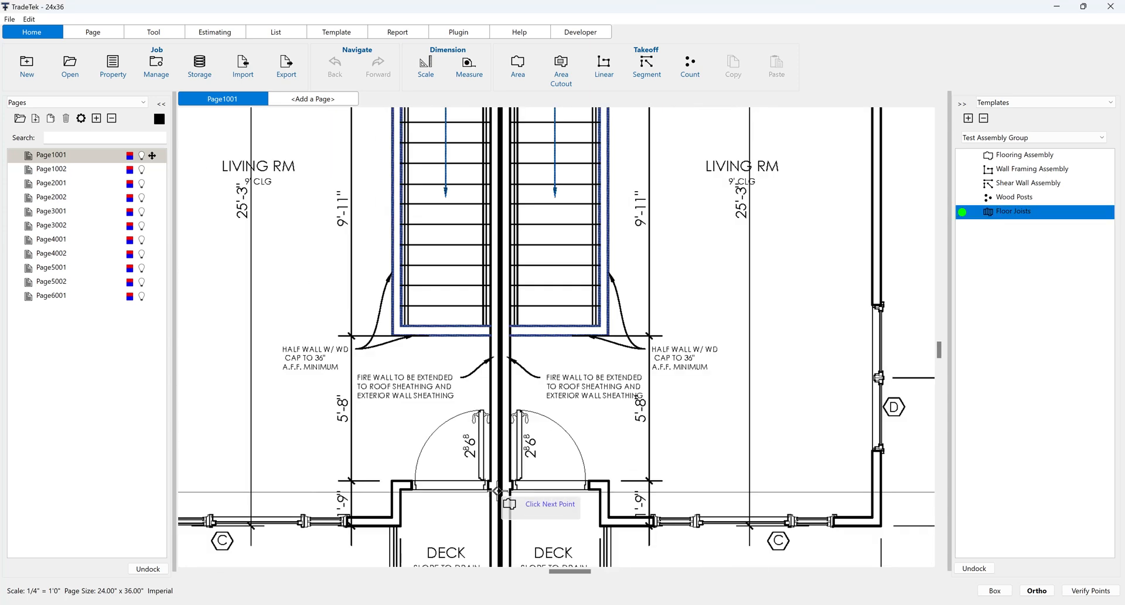
pyautogui.click(498, 486)
pyautogui.scroll(-6, 499, 486)
pyautogui.moveTo(498, 118); pyautogui.dragTo(493, 254)
pyautogui.scroll(2, 493, 254)
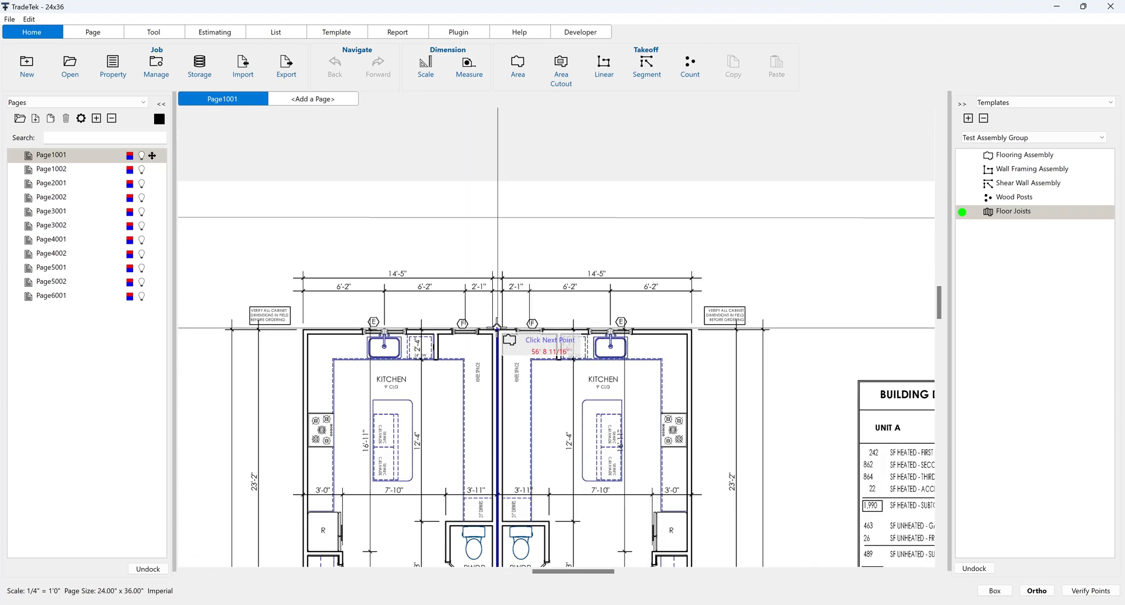
pyautogui.click(497, 330)
pyautogui.click(690, 330)
# Step: Continue the Floor Joists outline down the unit's outer side wall and around the dining room bump-out
pyautogui.moveTo(691, 485); pyautogui.dragTo(617, 240)
pyautogui.click(627, 388)
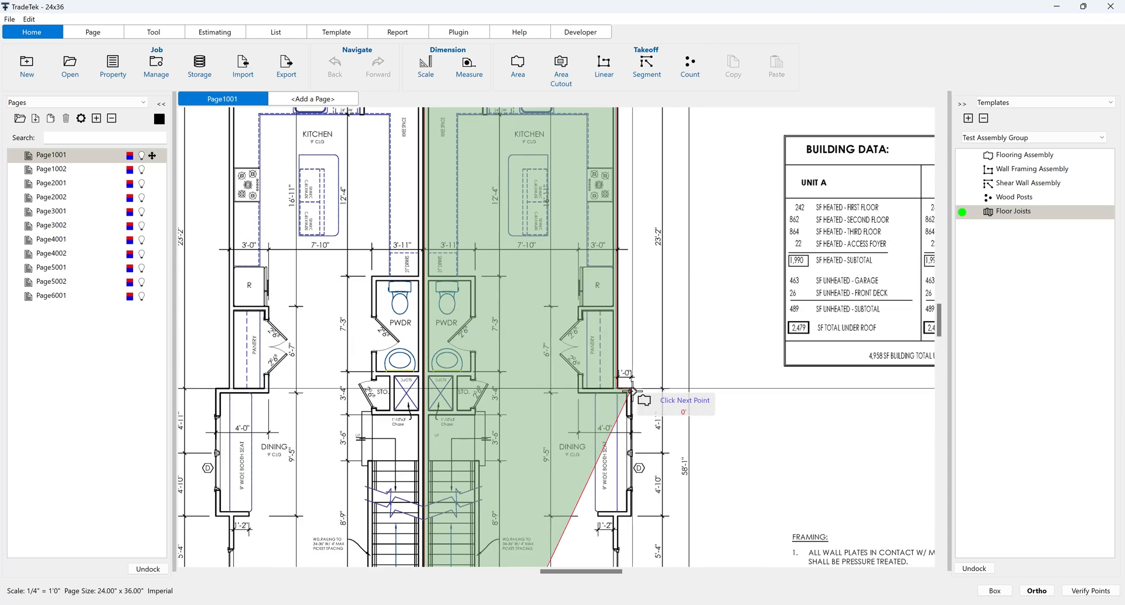
pyautogui.moveTo(627, 516); pyautogui.dragTo(670, 273)
pyautogui.click(669, 273)
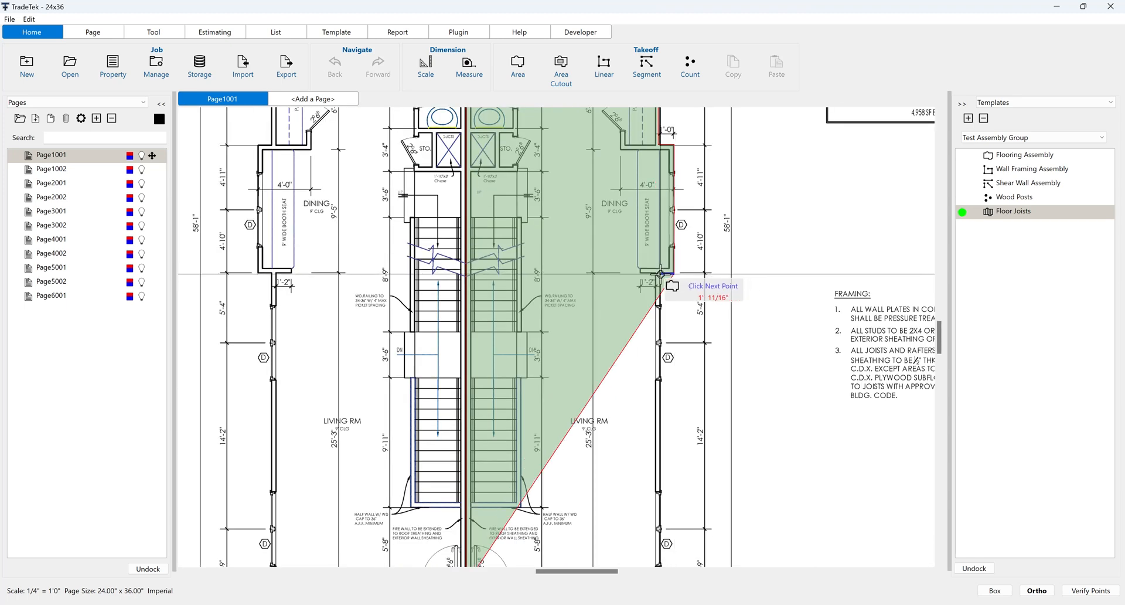
pyautogui.click(660, 273)
# Step: Finish the Floor Joists outline around the living room's outer corner and deck recess, and align the deck-side vertex with the wall corner
pyautogui.moveTo(660, 475); pyautogui.dragTo(698, 216)
pyautogui.click(698, 341)
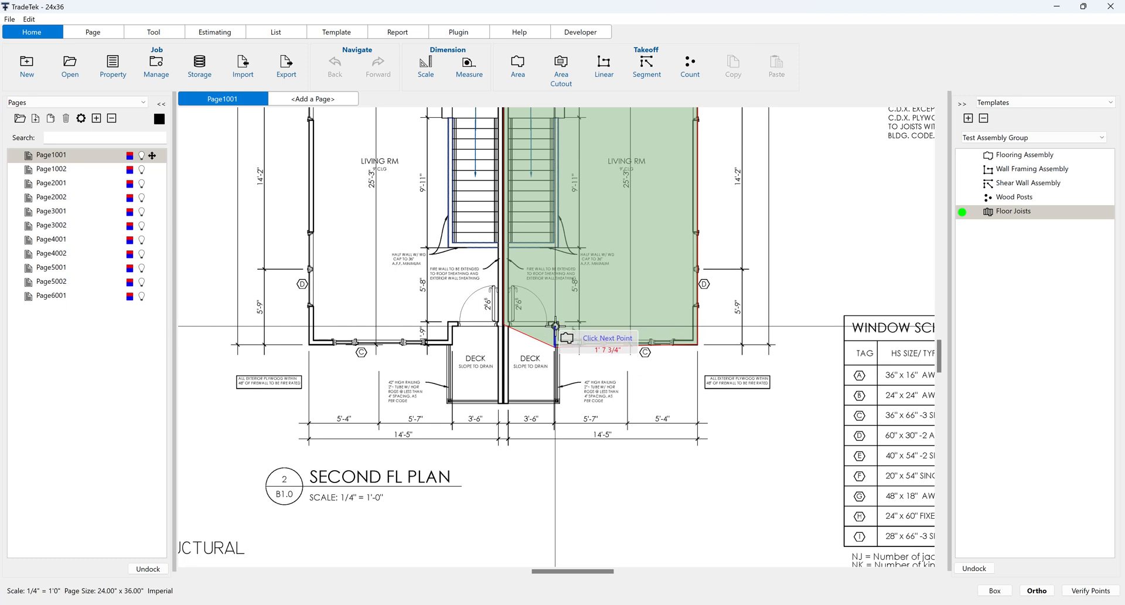
pyautogui.click(556, 326)
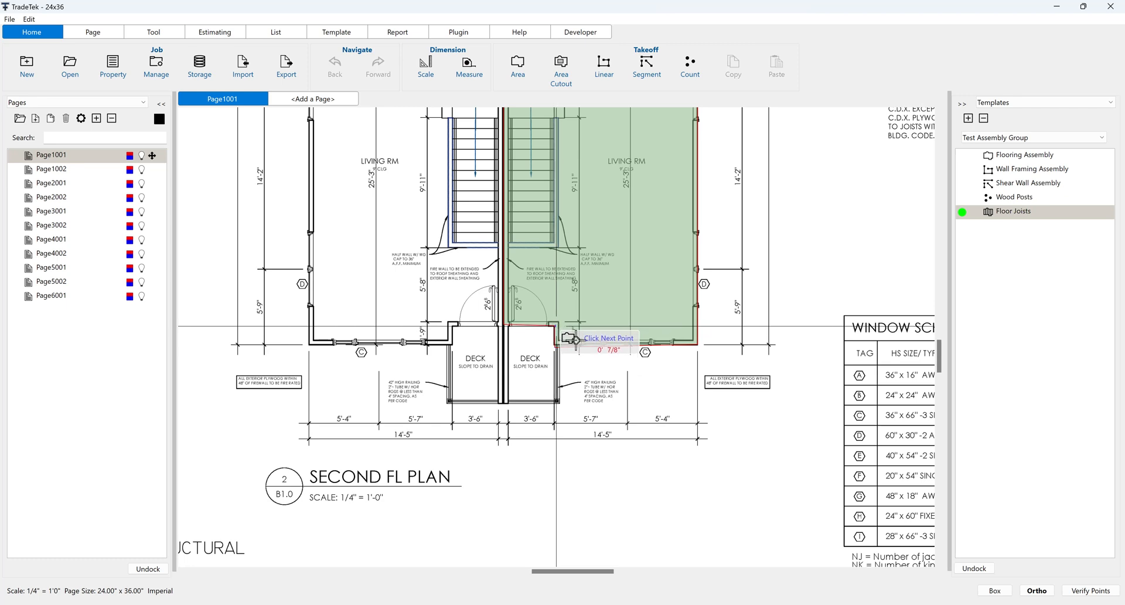
pyautogui.scroll(5, 578, 356)
pyautogui.scroll(2, 578, 358)
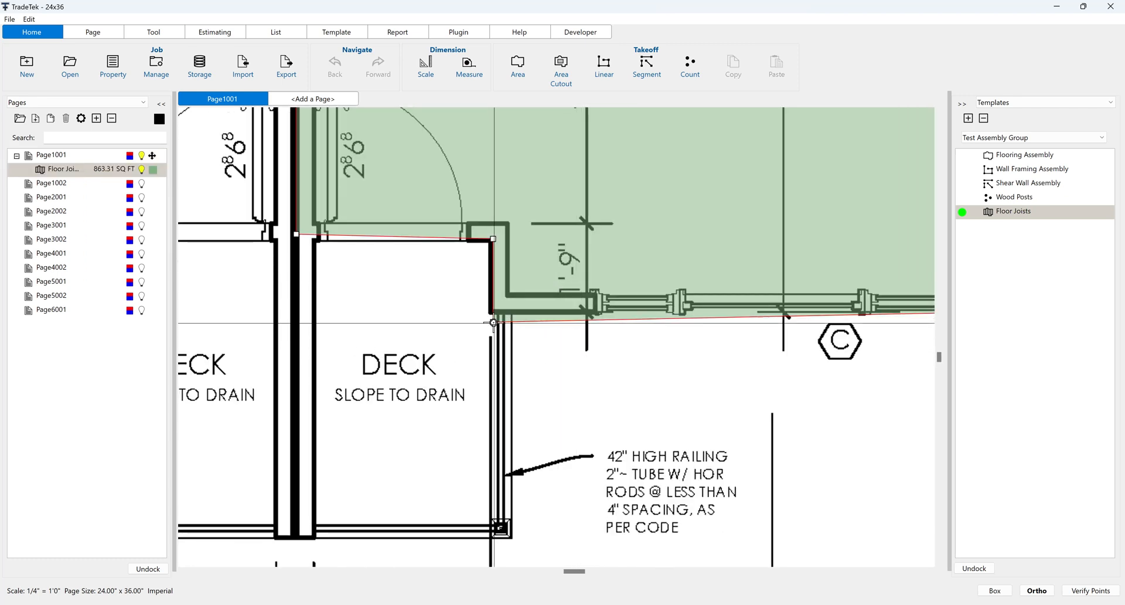
pyautogui.moveTo(493, 321); pyautogui.dragTo(492, 314)
# Step: Draw joists in the Floor Joists area, setting their direction along the kitchen's exterior wall from the fire-wall corner
pyautogui.scroll(-6, 539, 384)
pyautogui.moveTo(725, 229); pyautogui.dragTo(753, 497)
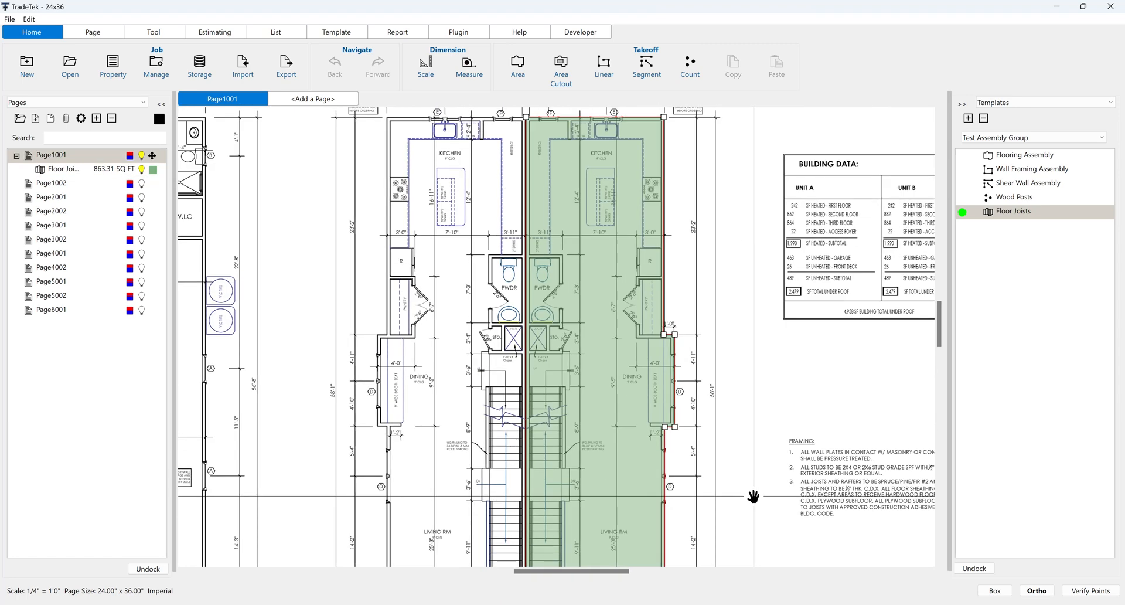
pyautogui.moveTo(760, 277); pyautogui.dragTo(755, 450)
pyautogui.scroll(5, 566, 289)
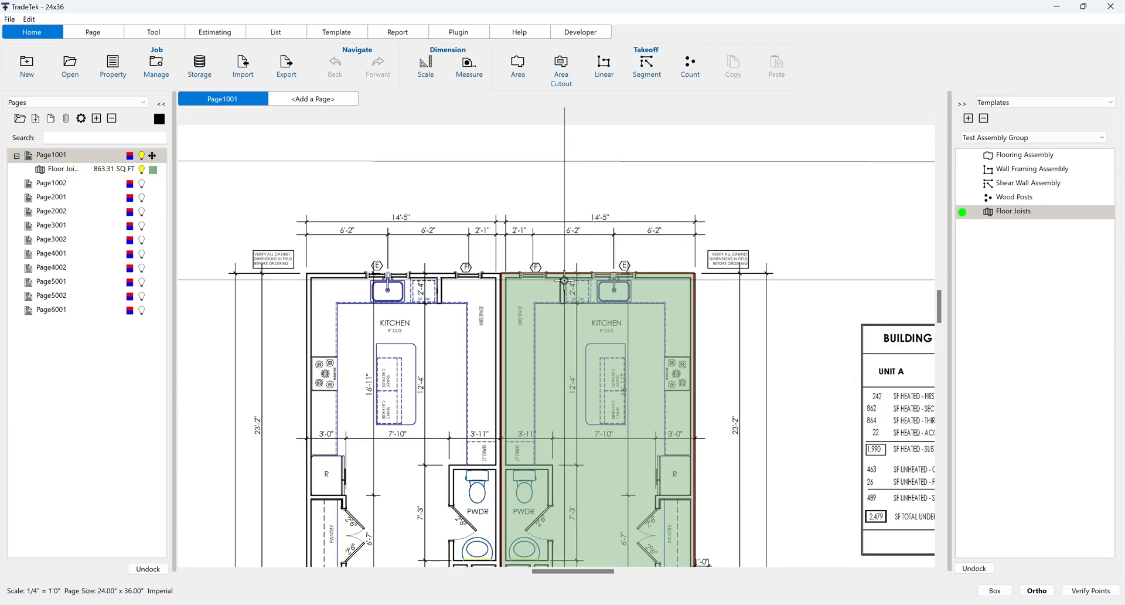
pyautogui.doubleClick(606, 351)
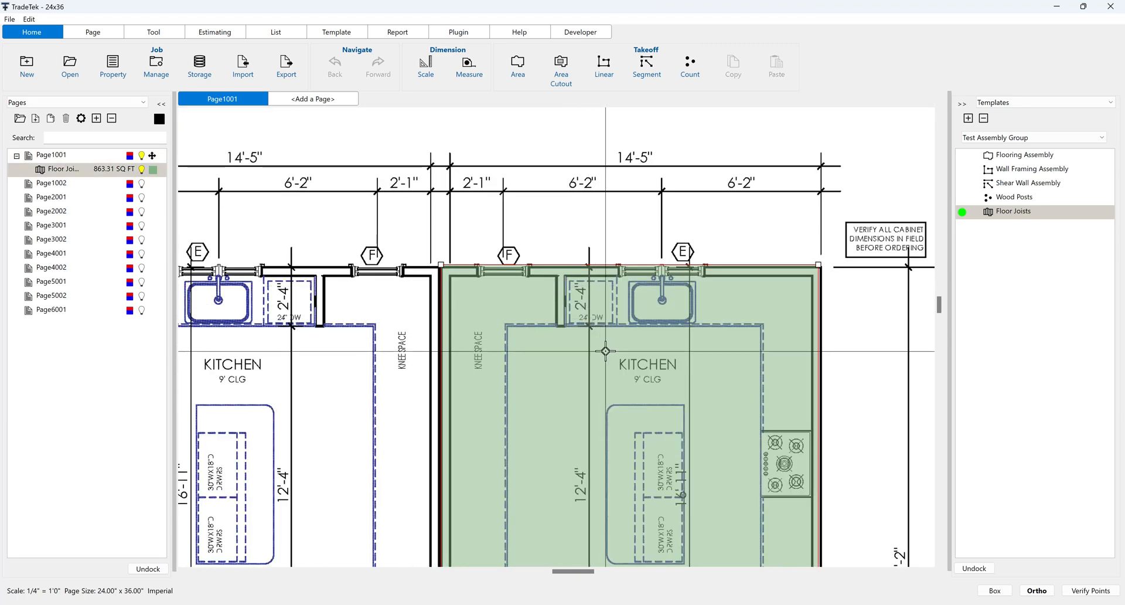
pyautogui.click(535, 278)
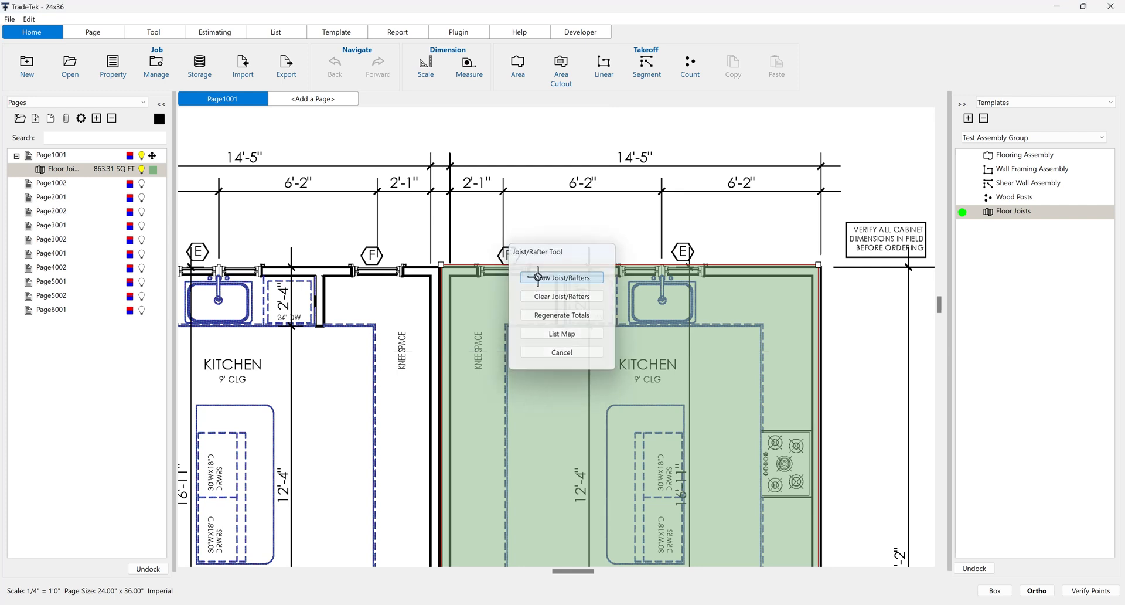
pyautogui.click(441, 269)
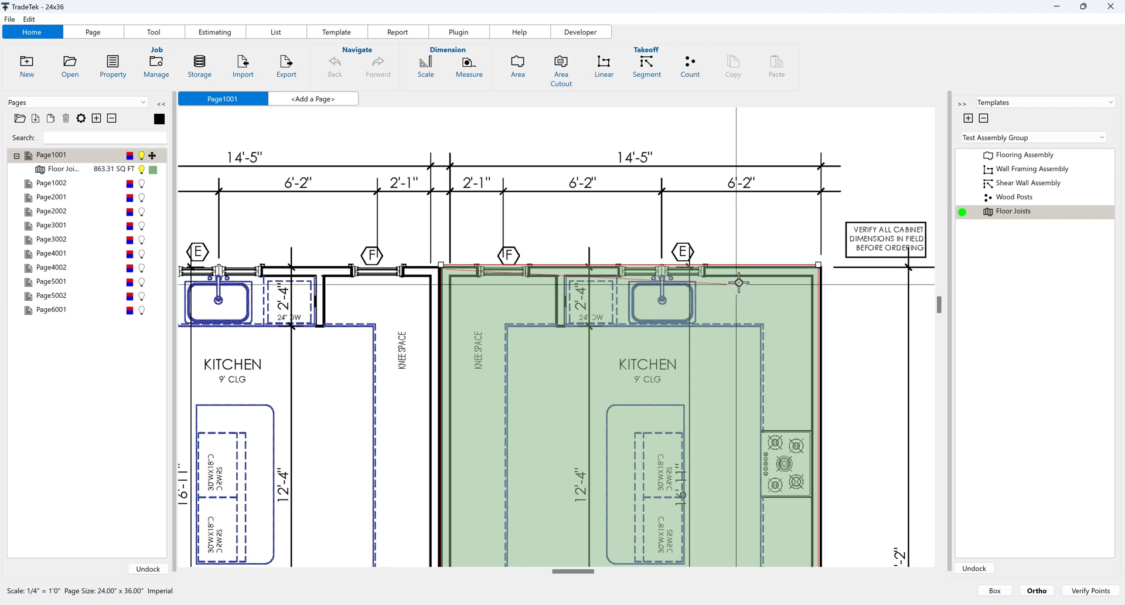
pyautogui.click(749, 269)
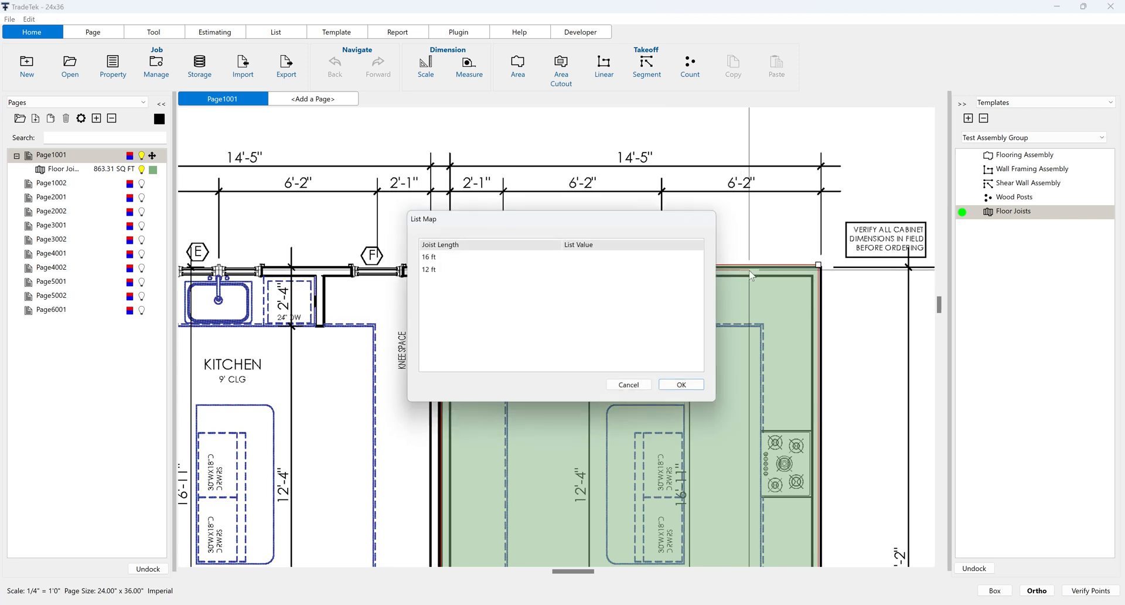
# Step: Map the 16 ft joist length to the list value 2X10 16' SYP #2&BTR
pyautogui.click(688, 257)
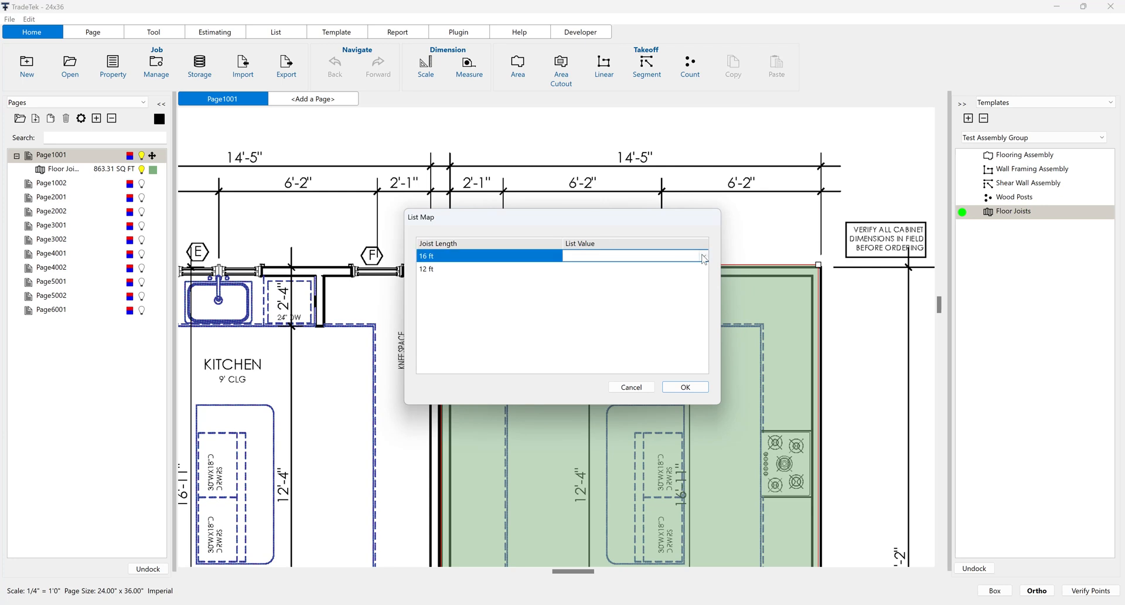
pyautogui.click(704, 256)
pyautogui.write('2x10 16')
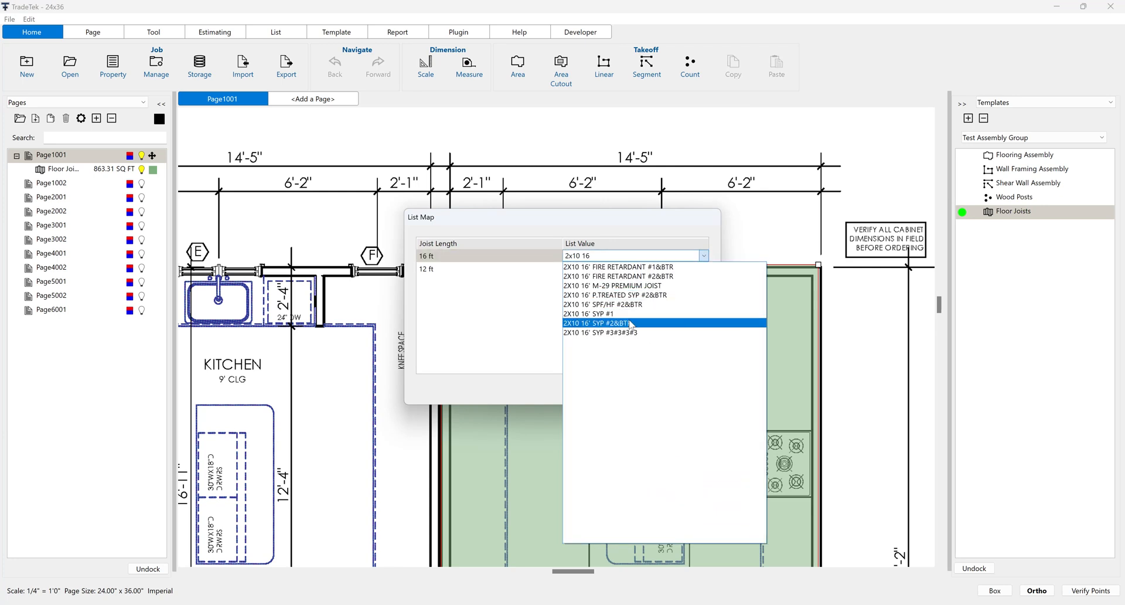
pyautogui.click(630, 323)
# Step: Map the 12 ft joist length to 2X10 12' SYP #2&BTR and apply the list map
pyautogui.click(689, 269)
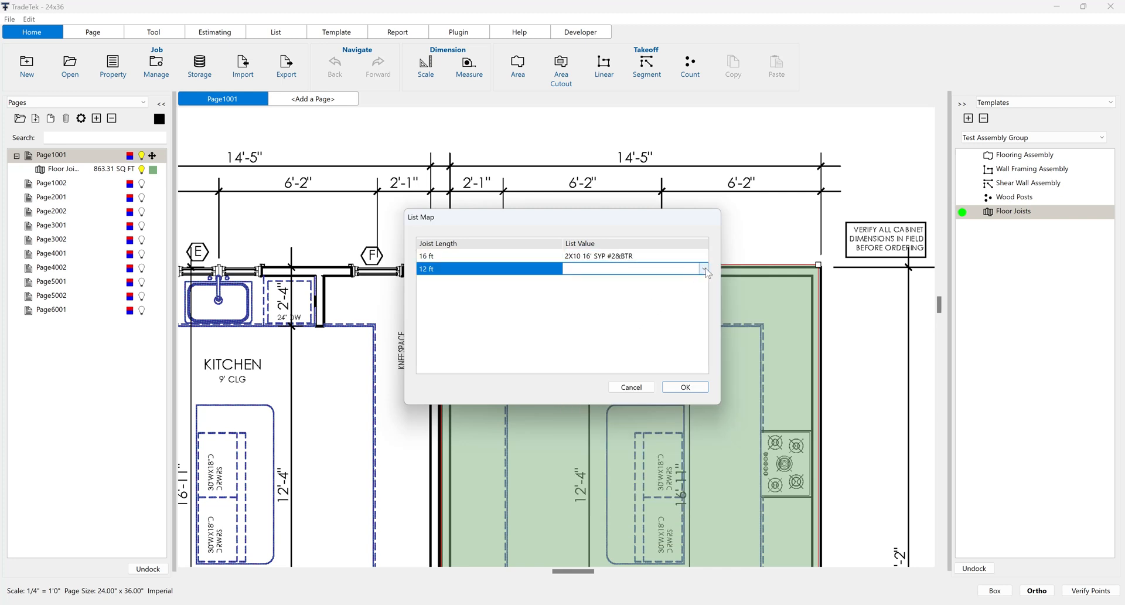
pyautogui.click(704, 268)
pyautogui.write('2x10 12')
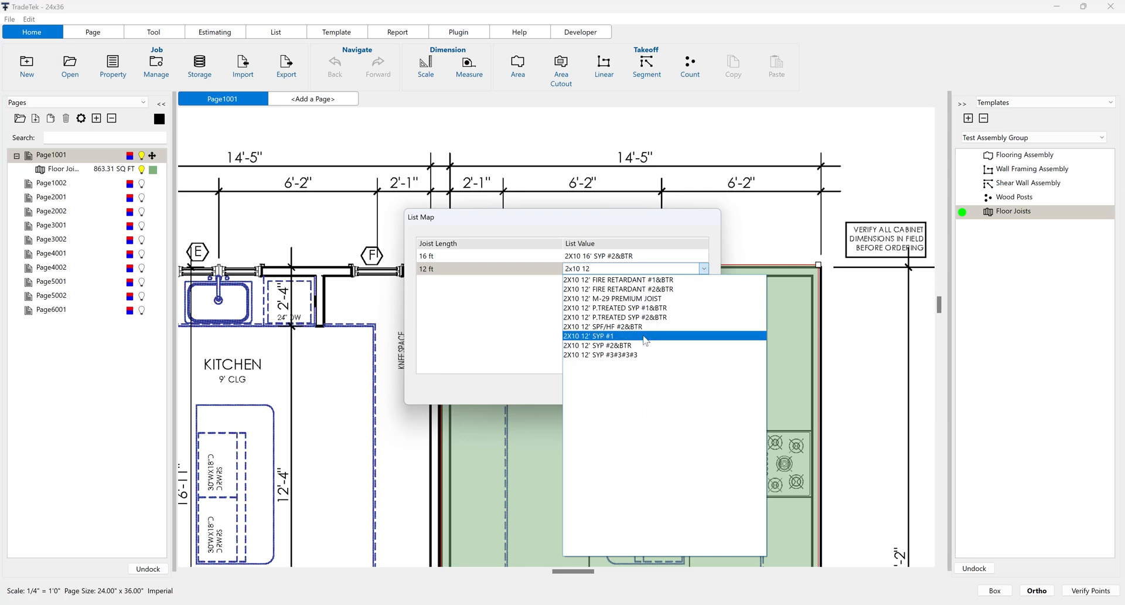
pyautogui.click(633, 345)
pyautogui.click(679, 388)
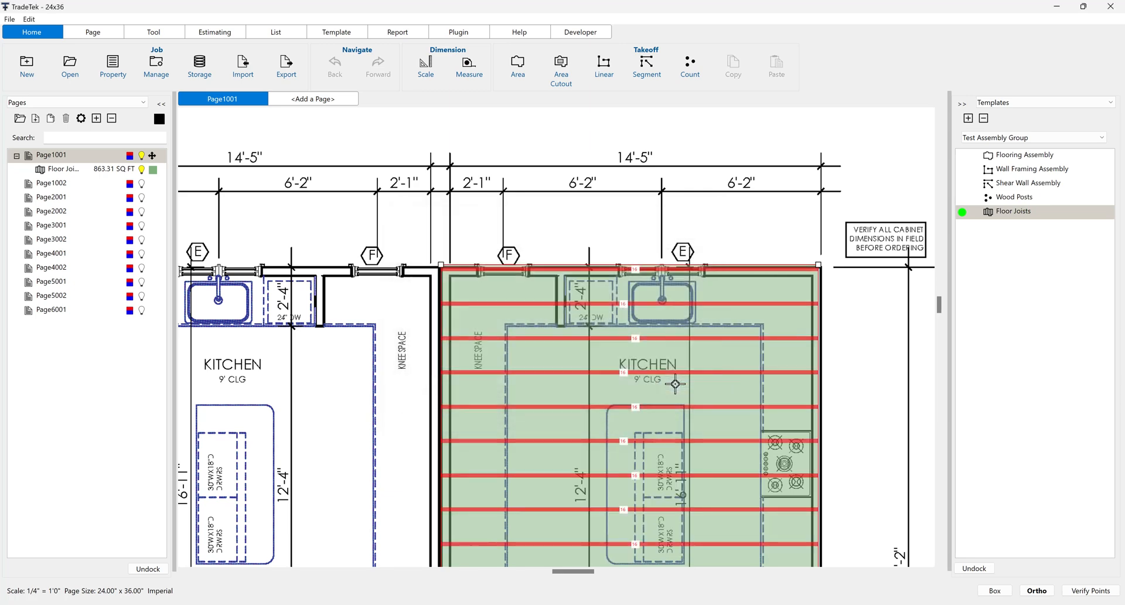
# Step: Review the joist layout across the whole unit and the Joist/Rafter Tool options for the Floor Joists area
pyautogui.scroll(-5, 675, 384)
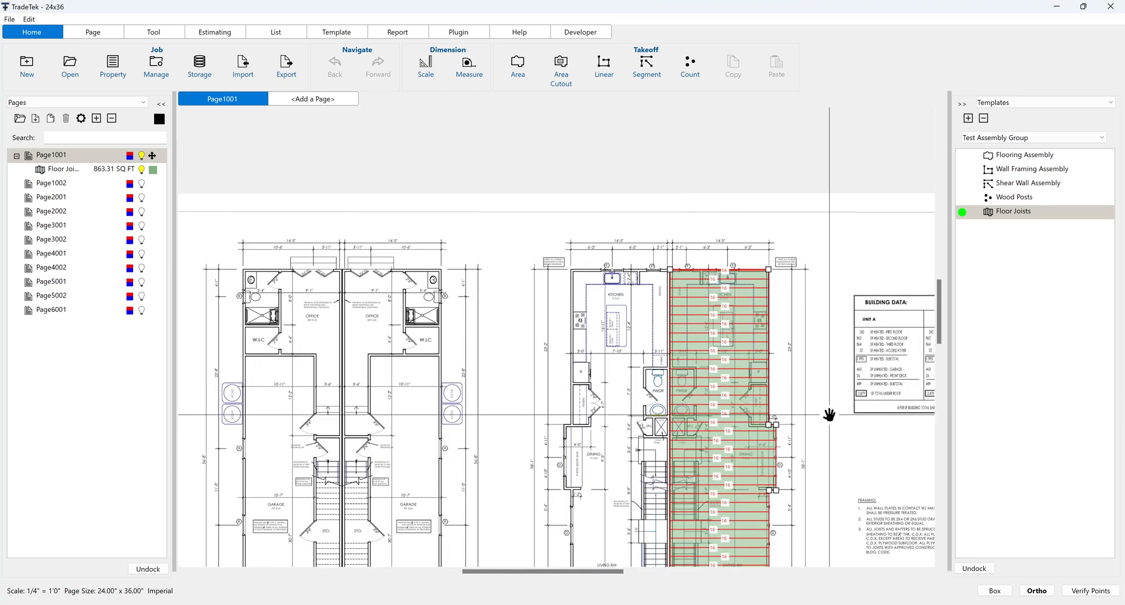
pyautogui.moveTo(832, 415); pyautogui.dragTo(696, 296)
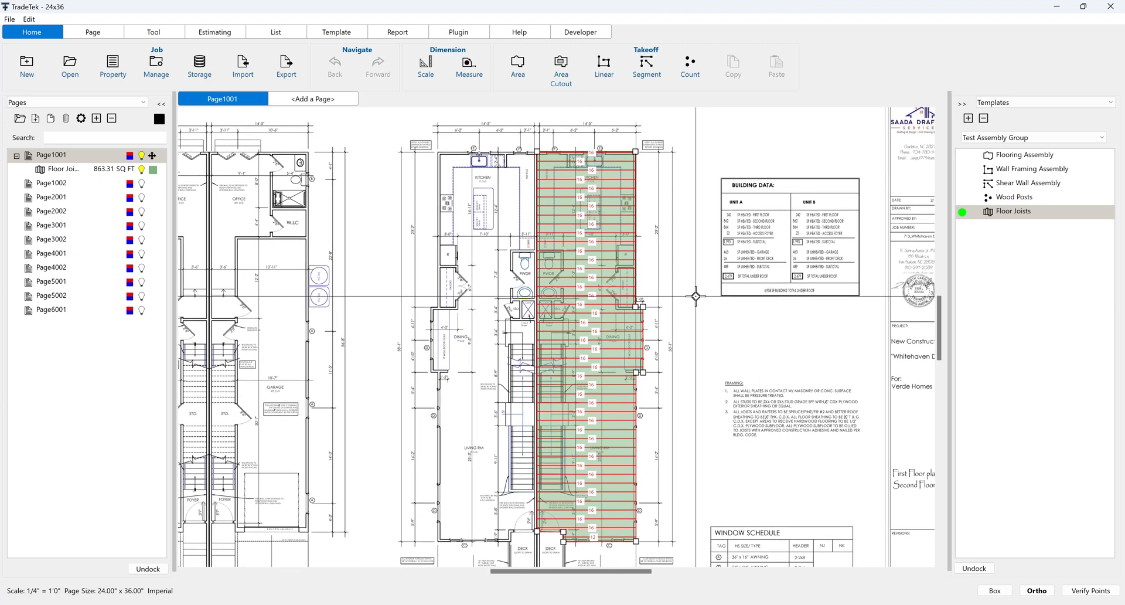
pyautogui.scroll(2, 600, 546)
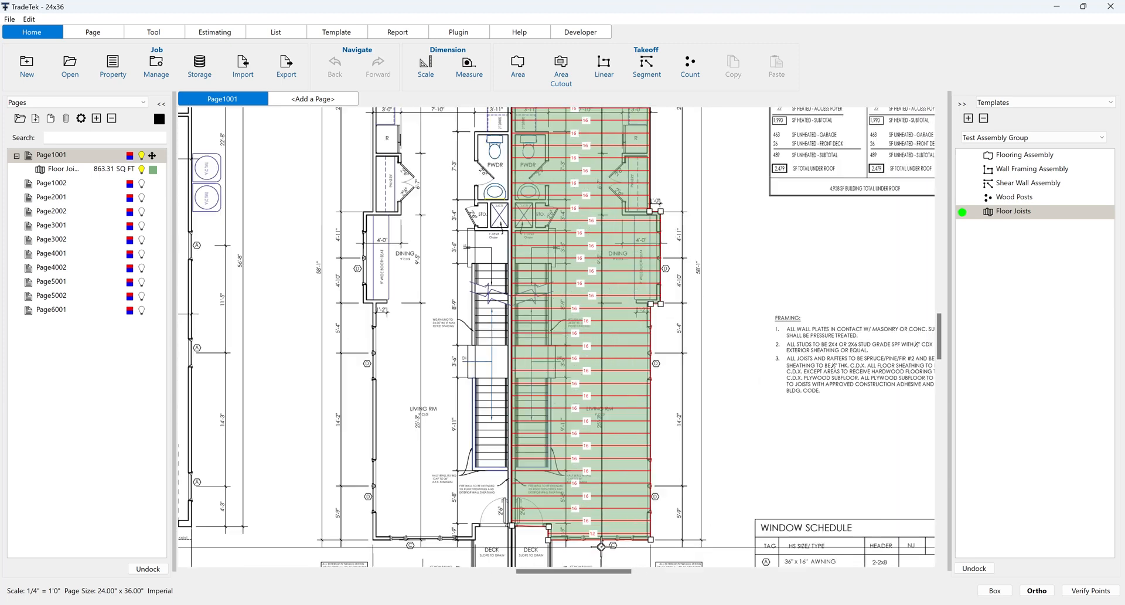
pyautogui.click(617, 327)
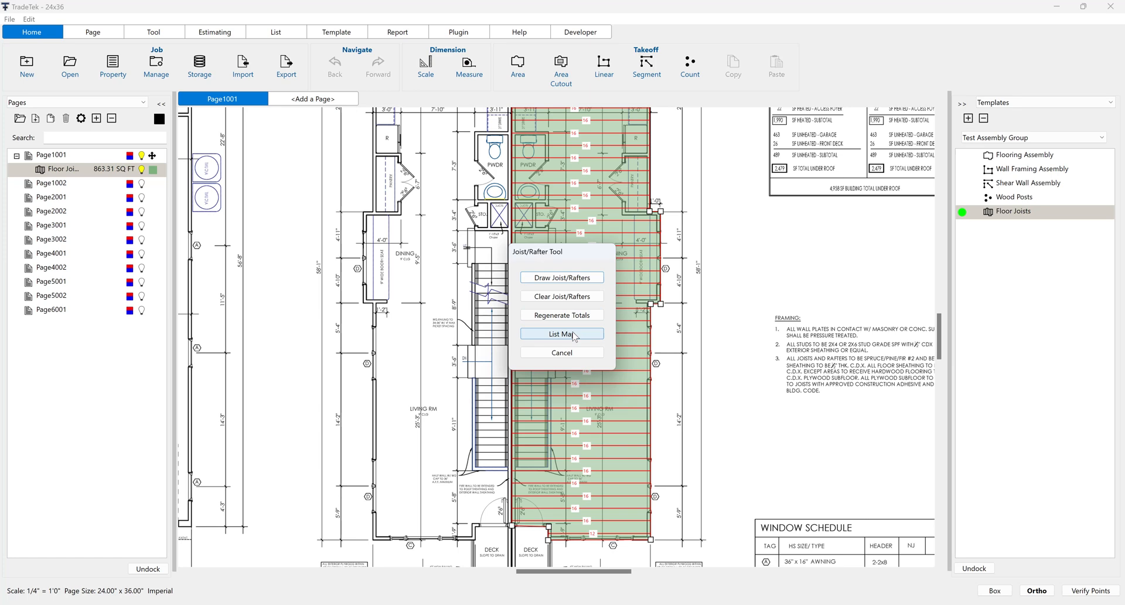
pyautogui.click(572, 352)
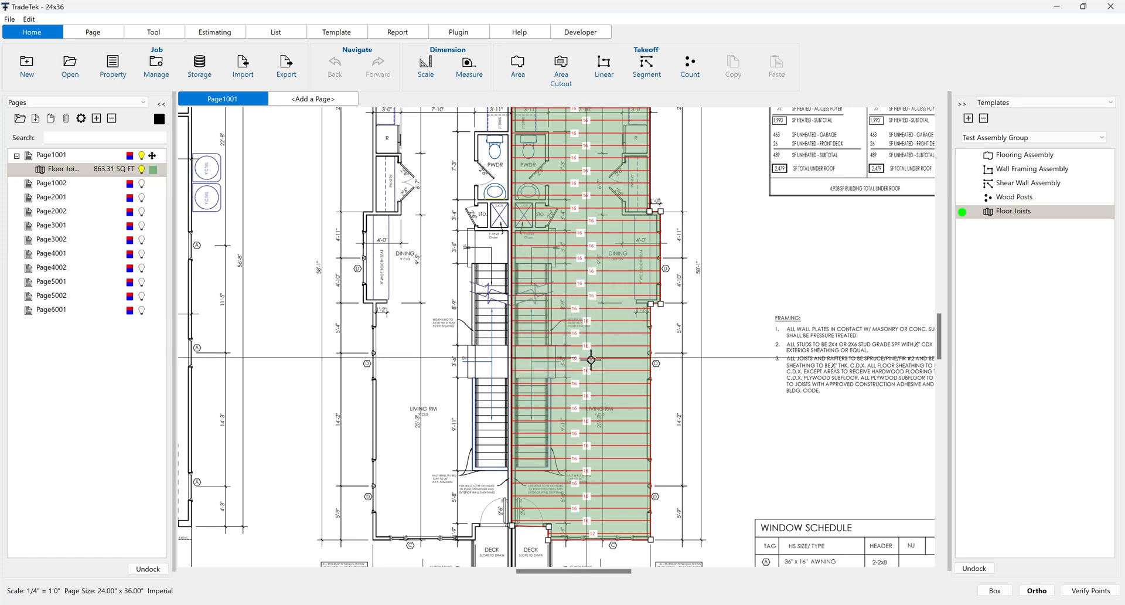
# Step: Inspect the actual length and editing options of a single joist near the stair landing
pyautogui.scroll(5, 591, 359)
pyautogui.click(599, 340)
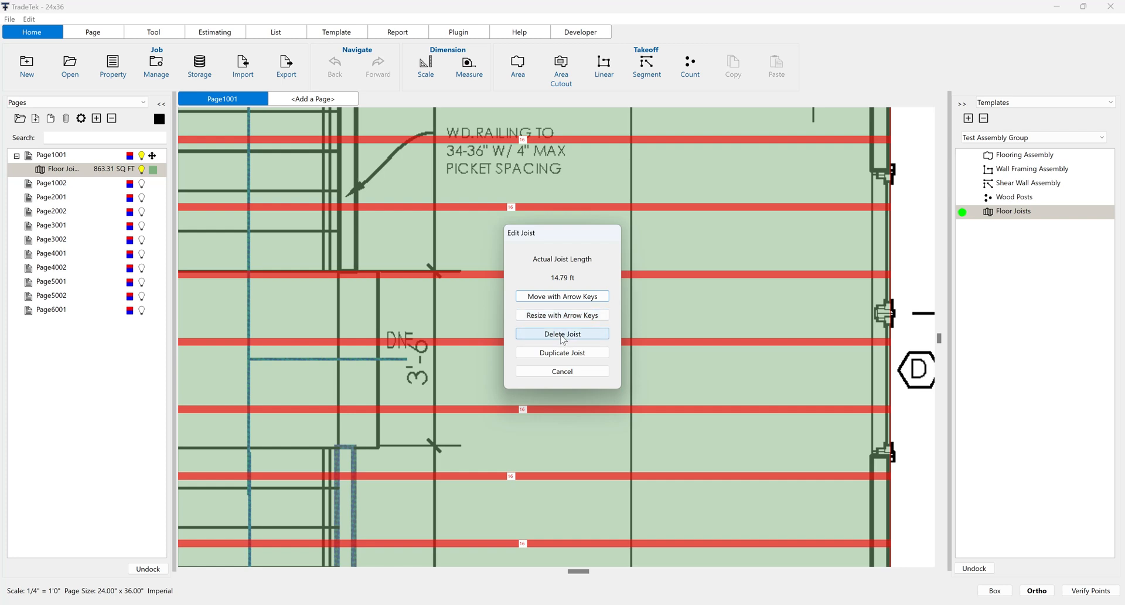
pyautogui.click(562, 371)
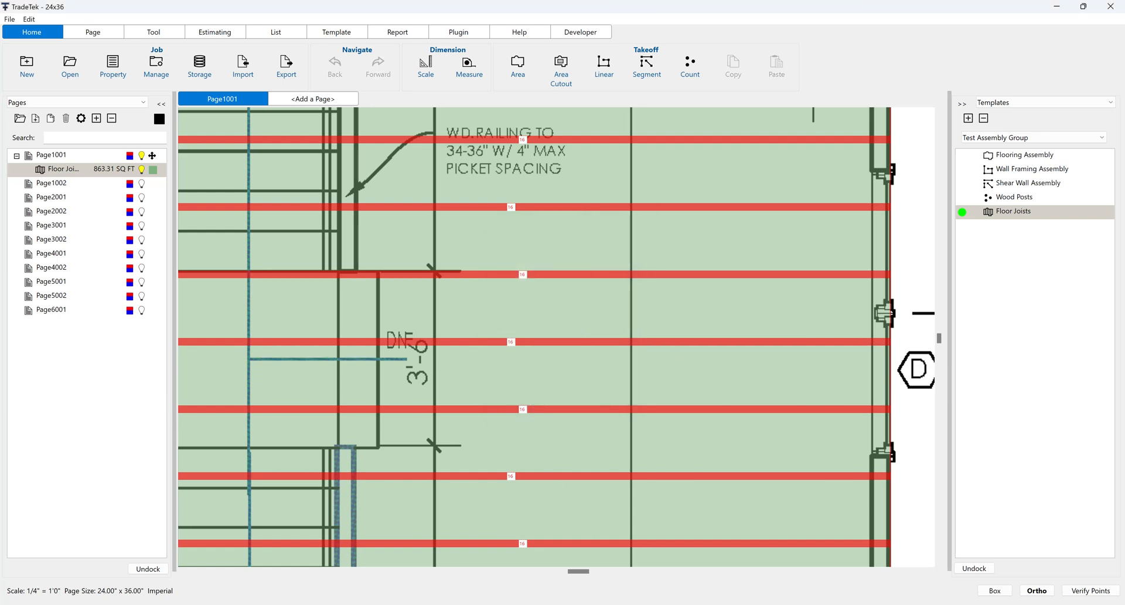